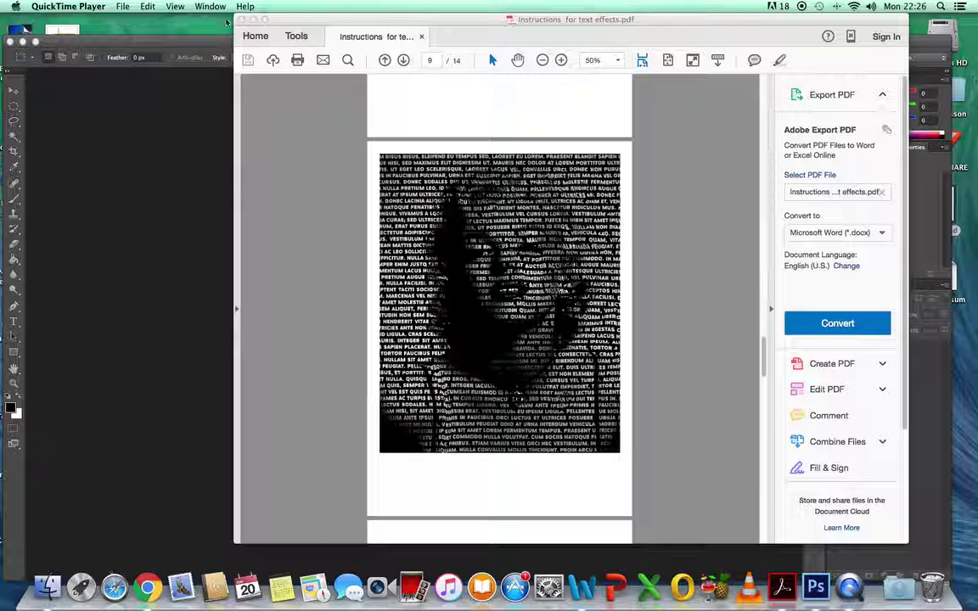
Step: Close the instructions PDF and drag marilyn.psd from the desktop into Photoshop
{"action": "left_click", "coordinate": [241, 19]}
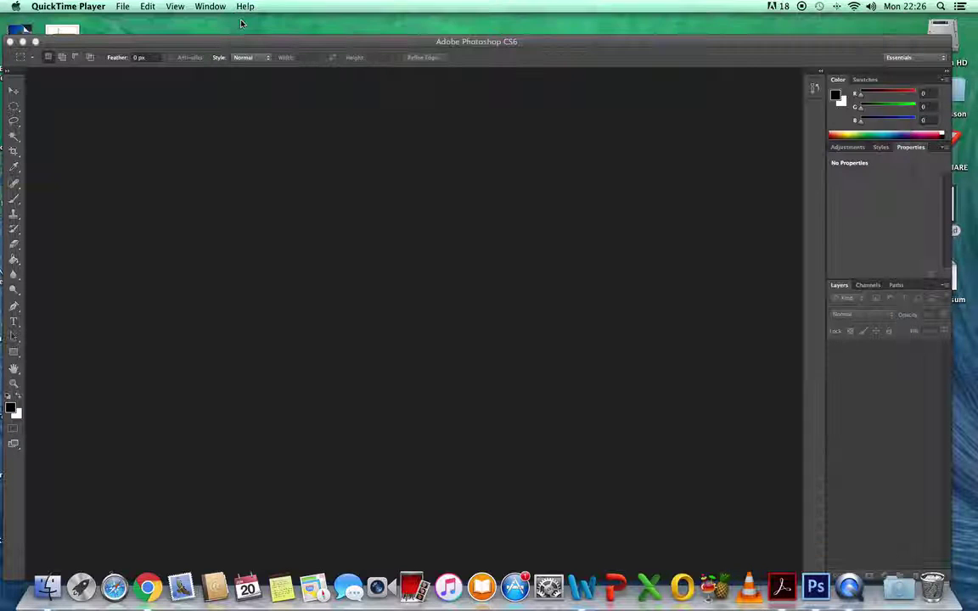
{"action": "left_click", "coordinate": [652, 43]}
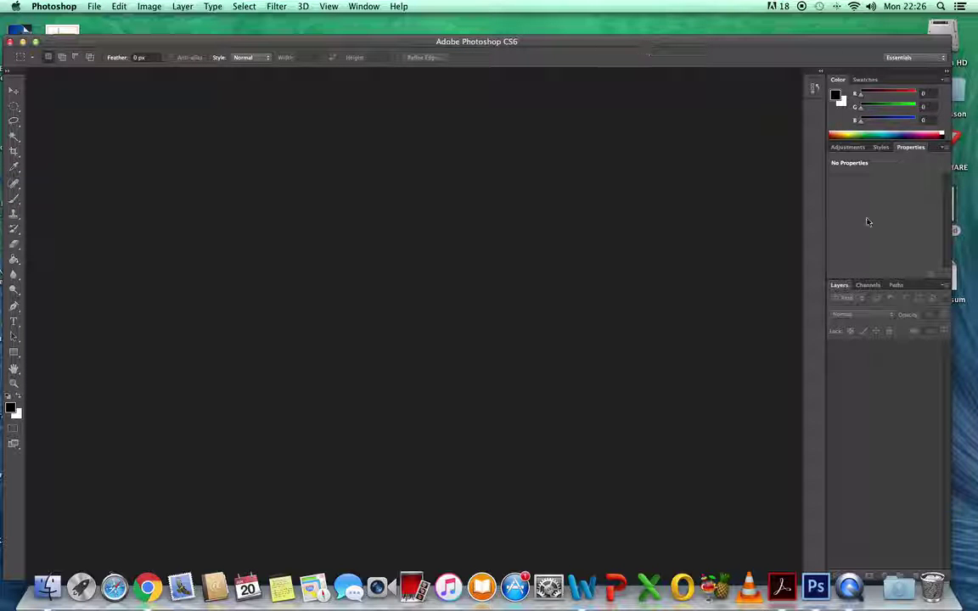
{"action": "left_click_drag", "start_coordinate": [676, 42], "coordinate": [643, 9]}
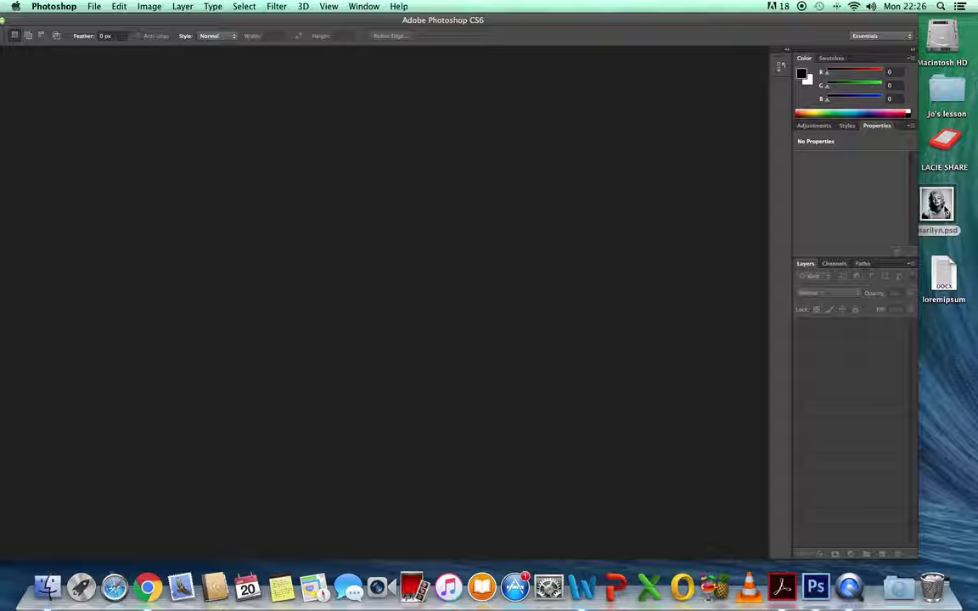
{"action": "left_click_drag", "start_coordinate": [940, 208], "coordinate": [470, 180]}
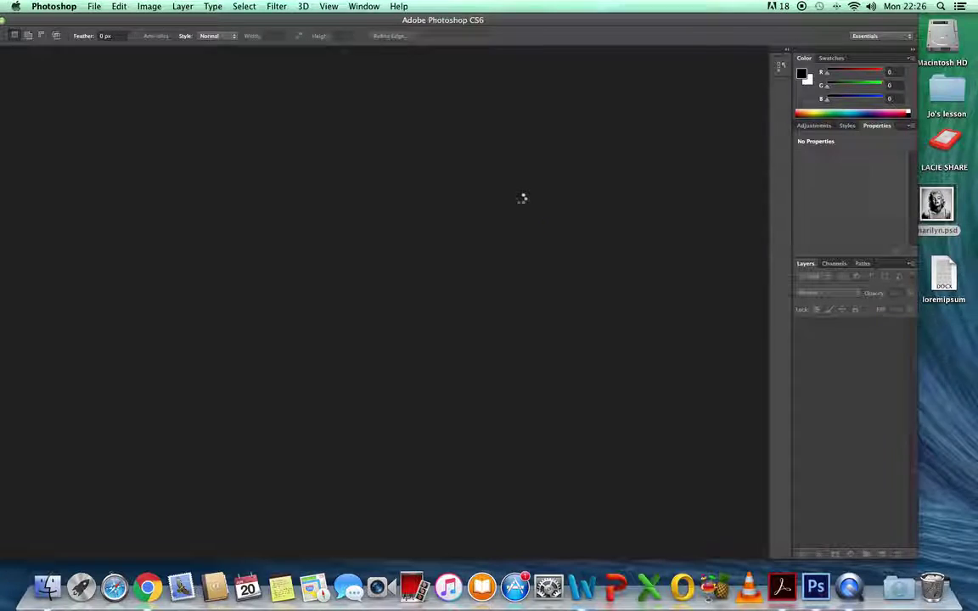
Step: Confirm in Image Size that the portrait is 1500 × 1500 px at 72 ppi, then close marilyn.psd
{"action": "left_click_drag", "start_coordinate": [508, 24], "coordinate": [566, 26]}
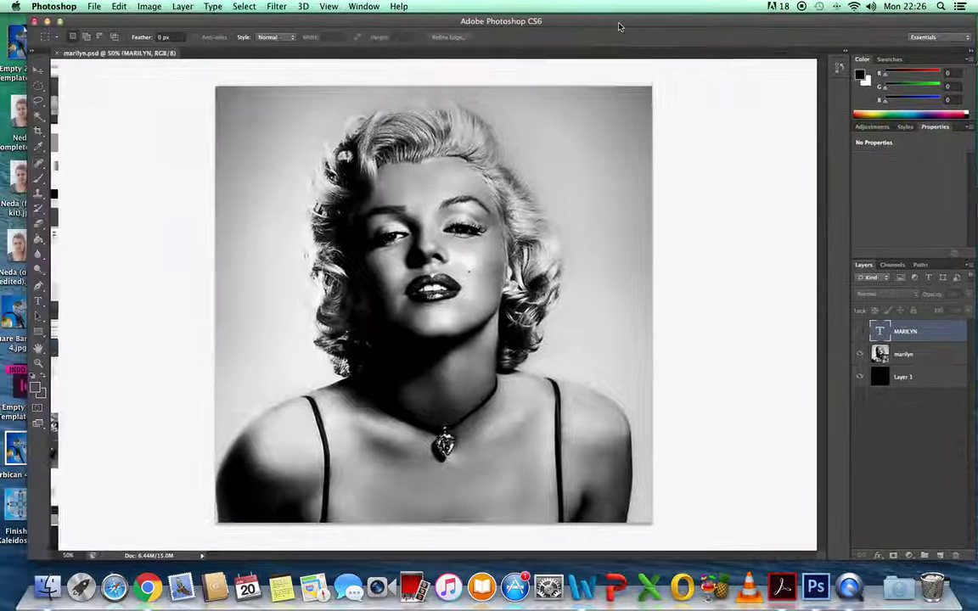
{"action": "left_click", "coordinate": [144, 6]}
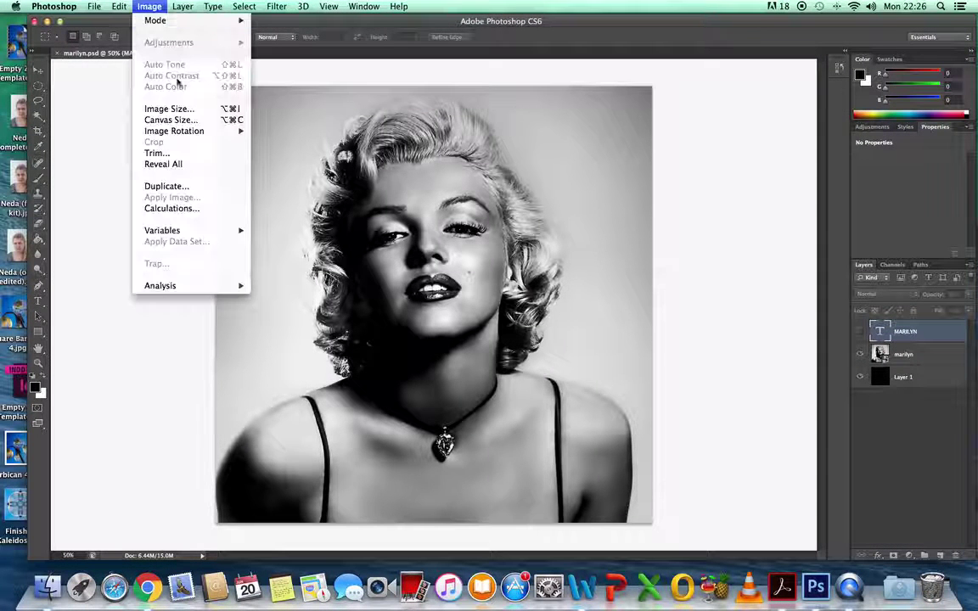
{"action": "left_click", "coordinate": [190, 111]}
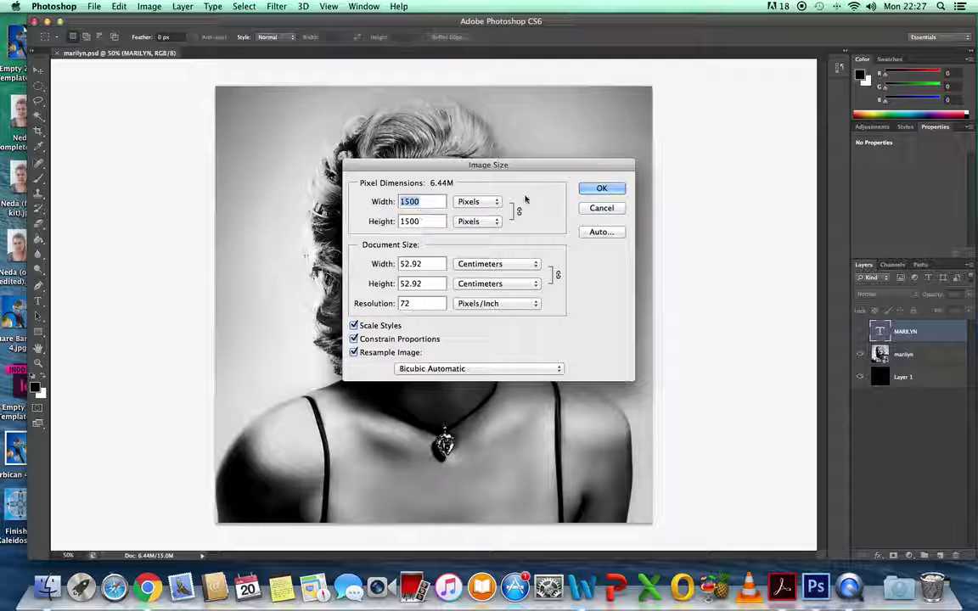
{"action": "left_click", "coordinate": [606, 191]}
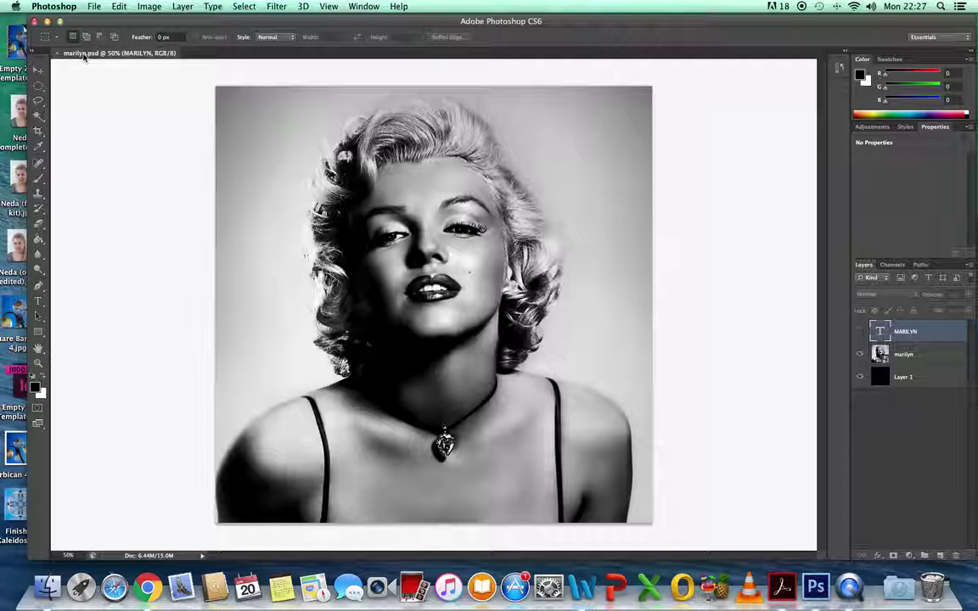
{"action": "left_click", "coordinate": [57, 53]}
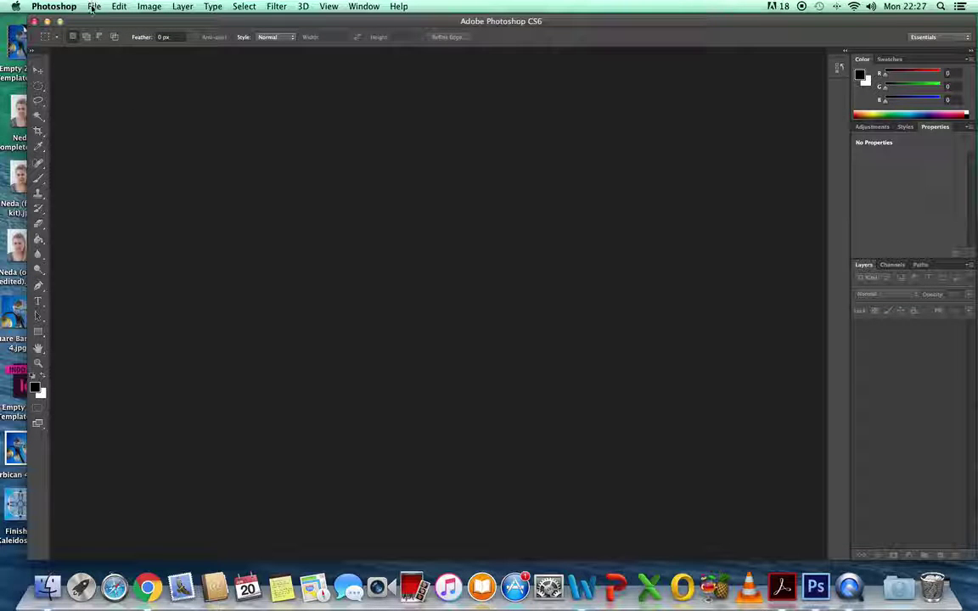
Step: Create Untitled-1 at 1500 × 1500 pixels, 300 ppi, CMYK, with a white background
{"action": "left_click", "coordinate": [92, 7]}
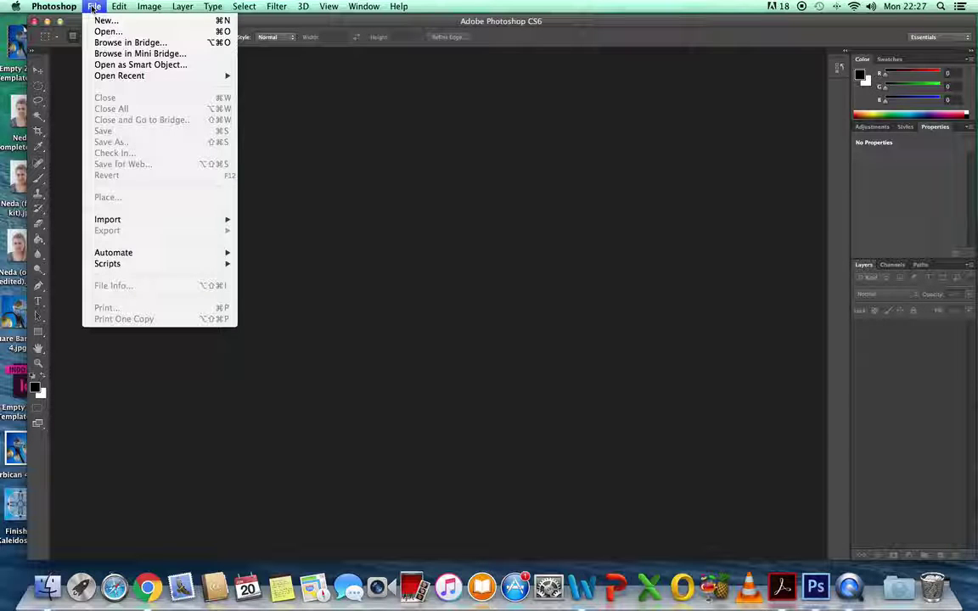
{"action": "left_click", "coordinate": [102, 21]}
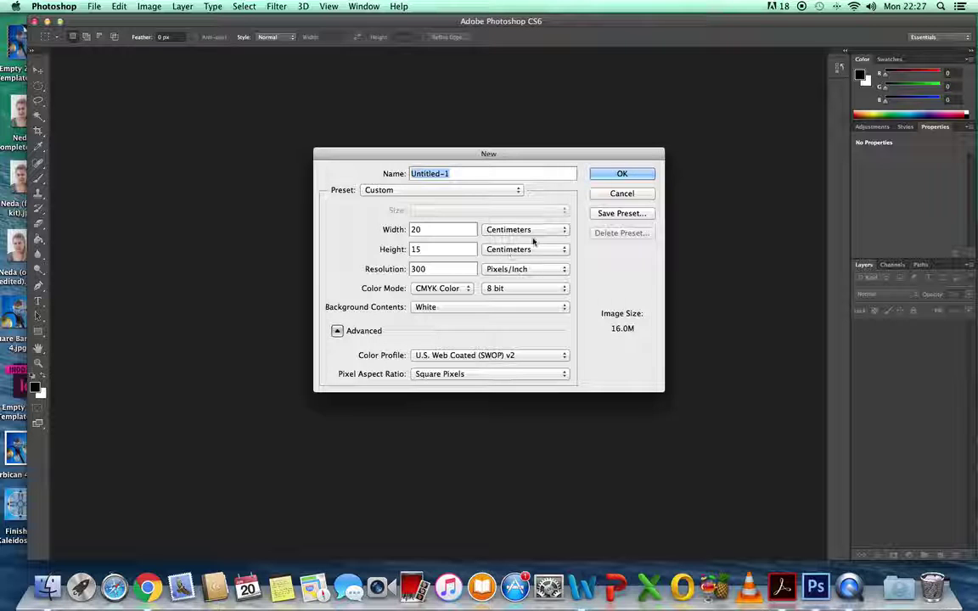
{"action": "left_click", "coordinate": [565, 232]}
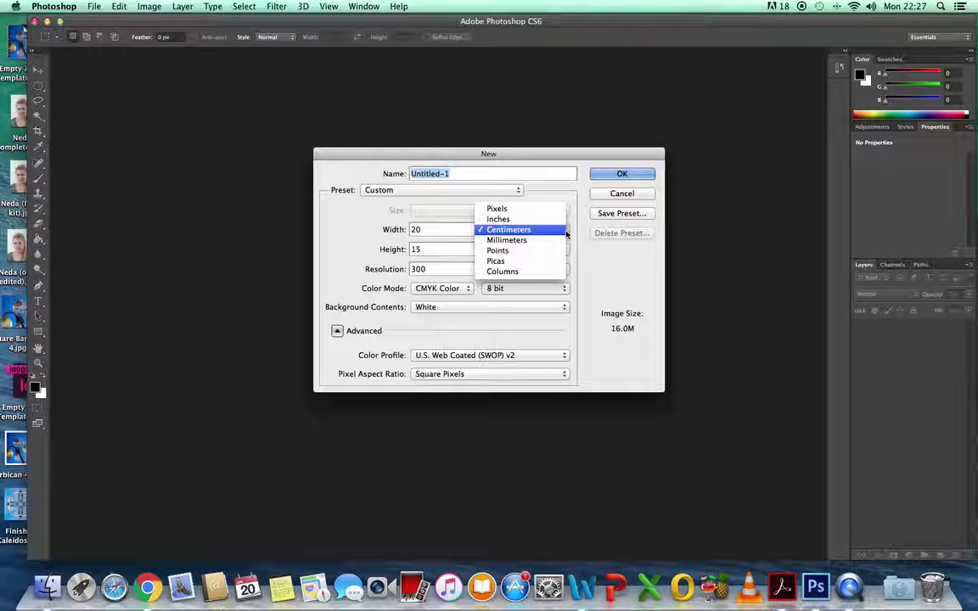
{"action": "left_click", "coordinate": [512, 210]}
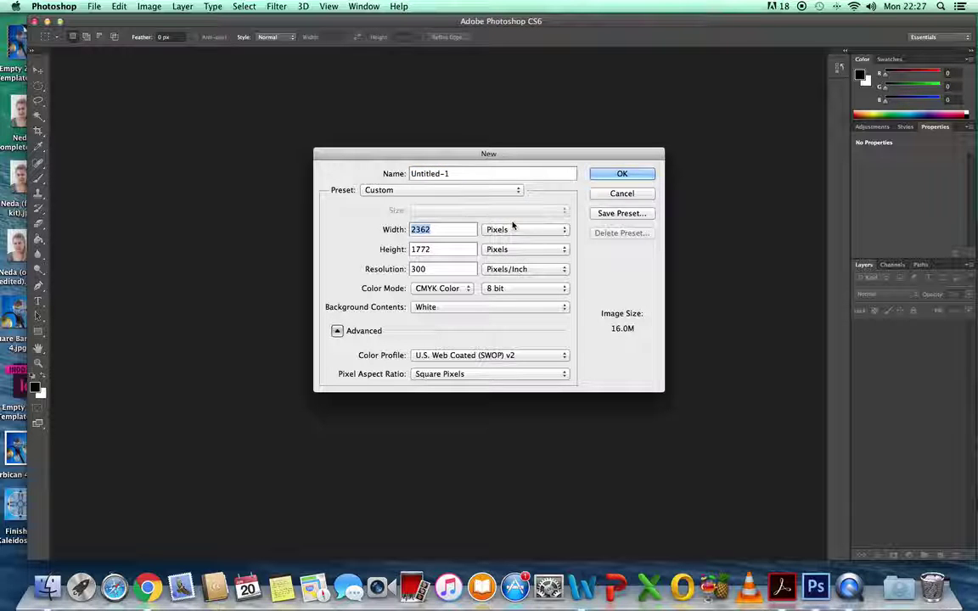
{"action": "left_click", "coordinate": [445, 230]}
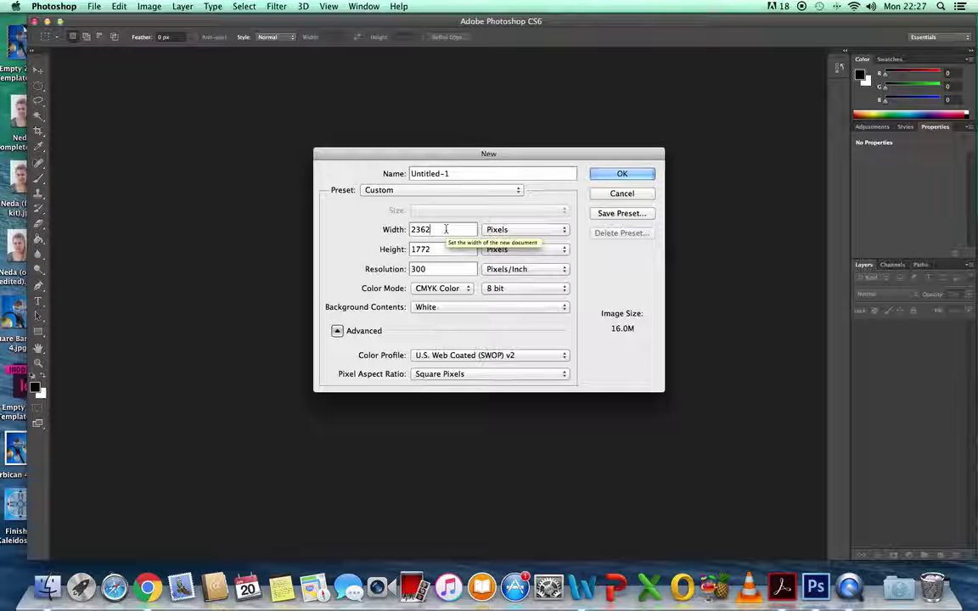
{"action": "key", "text": "BackSpace"}
{"action": "key", "text": "BackSpace"}
{"action": "key", "text": "BackSpace"}
{"action": "key", "text": "BackSpace"}
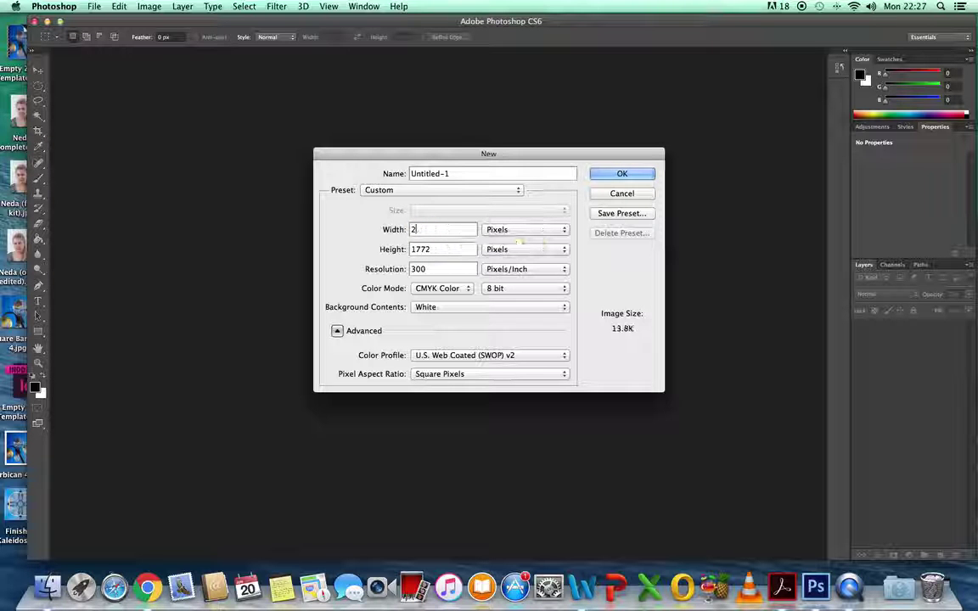
{"action": "type", "text": "1500"}
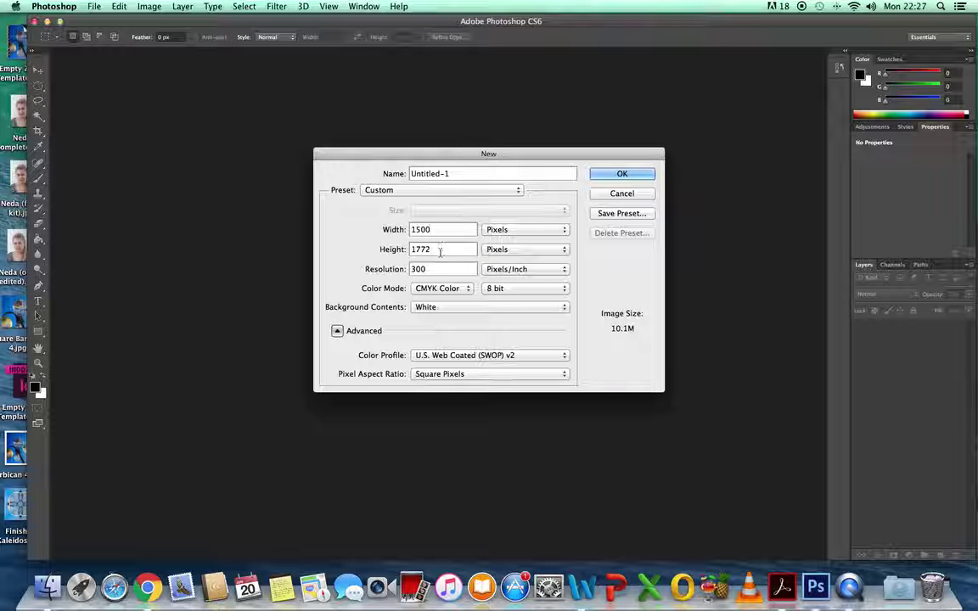
{"action": "left_click", "coordinate": [441, 251]}
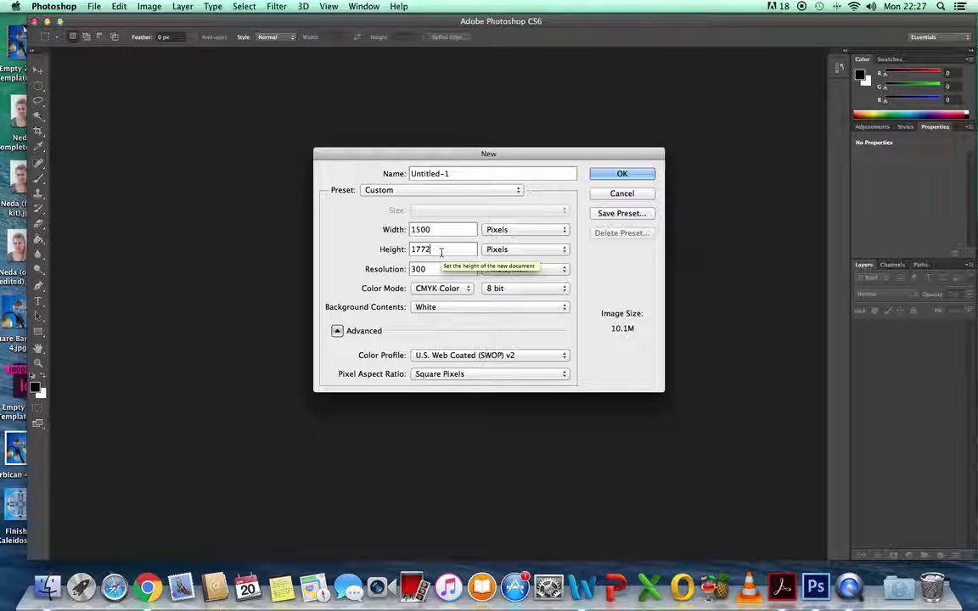
{"action": "key", "text": "BackSpace"}
{"action": "key", "text": "BackSpace"}
{"action": "type", "text": "2"}
{"action": "key", "text": "BackSpace"}
{"action": "key", "text": "BackSpace"}
{"action": "key", "text": "BackSpace"}
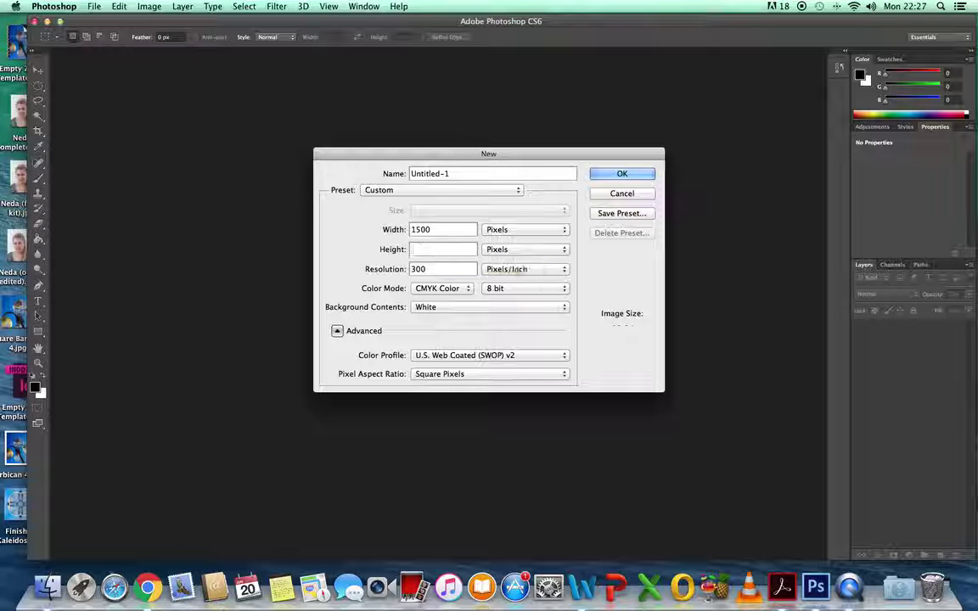
{"action": "type", "text": "1500"}
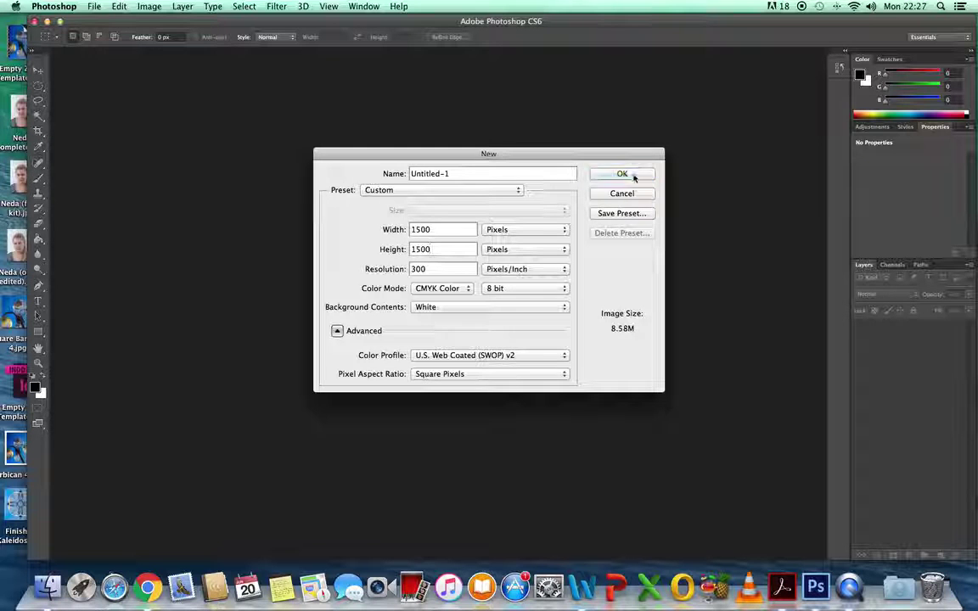
{"action": "left_click", "coordinate": [633, 177]}
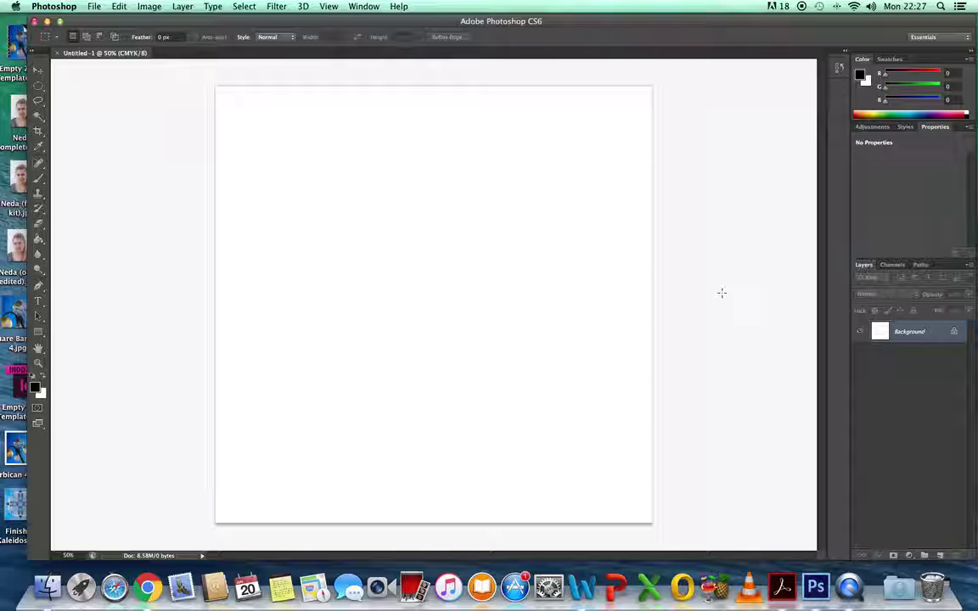
Step: Unlock the Background layer by converting it to a normal layer named Layer 0
{"action": "double_click", "coordinate": [910, 332]}
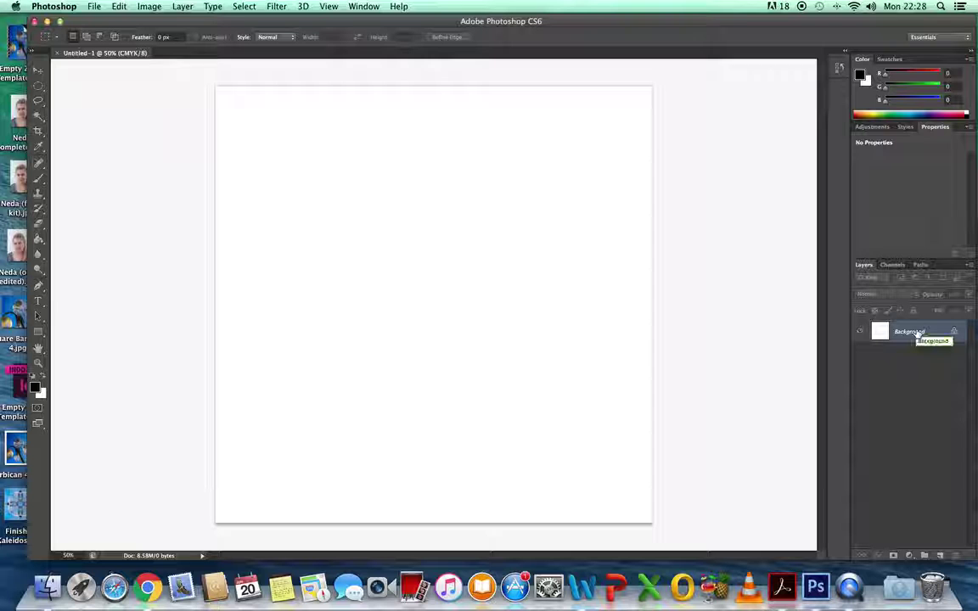
{"action": "double_click", "coordinate": [910, 332]}
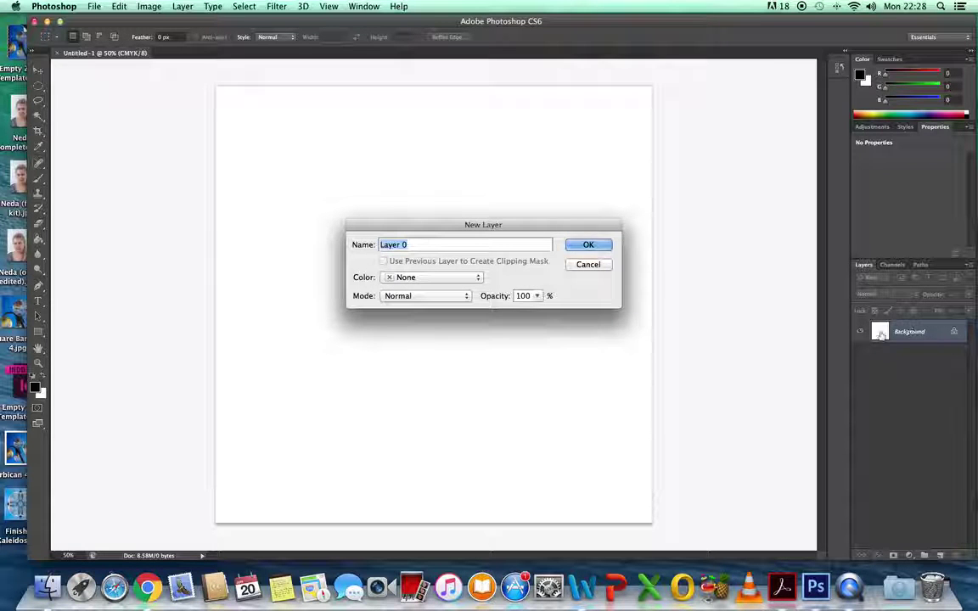
{"action": "left_click", "coordinate": [590, 244]}
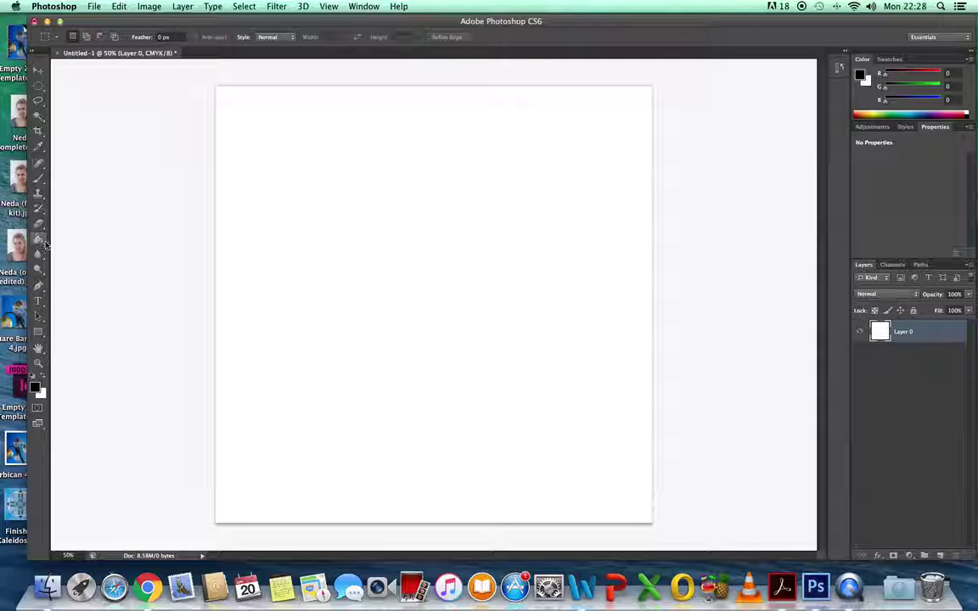
Step: Flood-fill Layer 0 with black using the Paint Bucket and a black foreground colour
{"action": "left_click", "coordinate": [45, 246]}
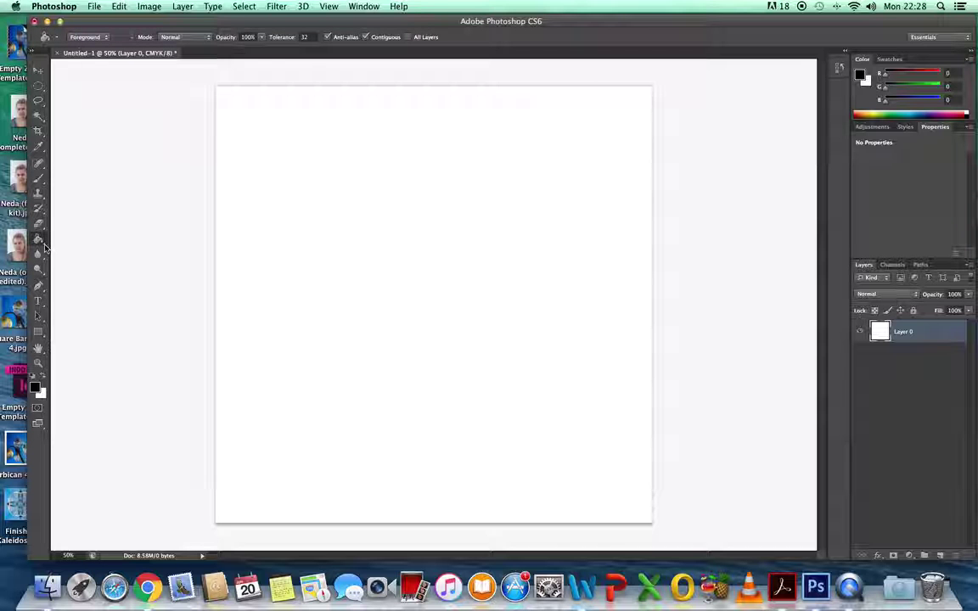
{"action": "left_click", "coordinate": [39, 239]}
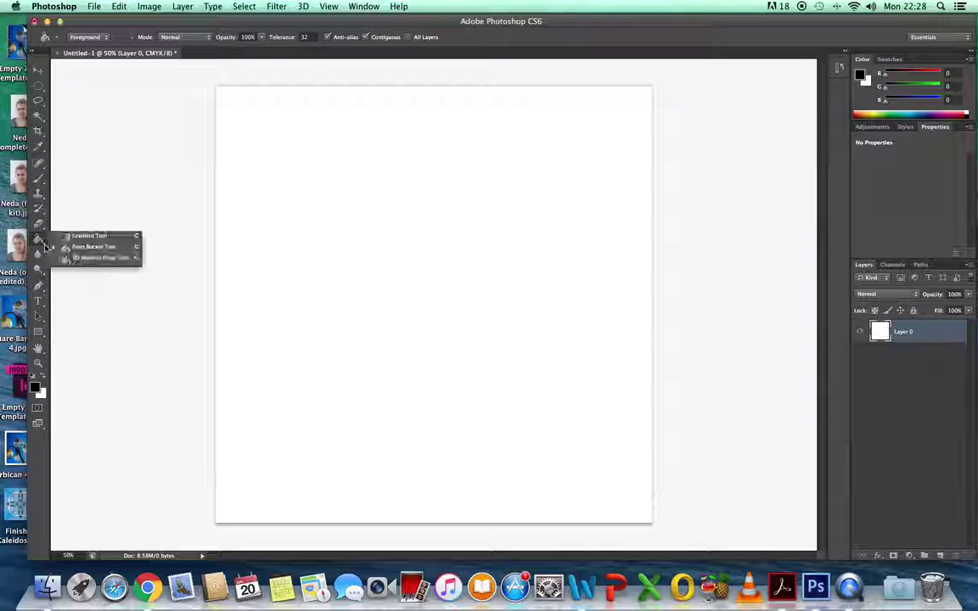
{"action": "left_click", "coordinate": [87, 236]}
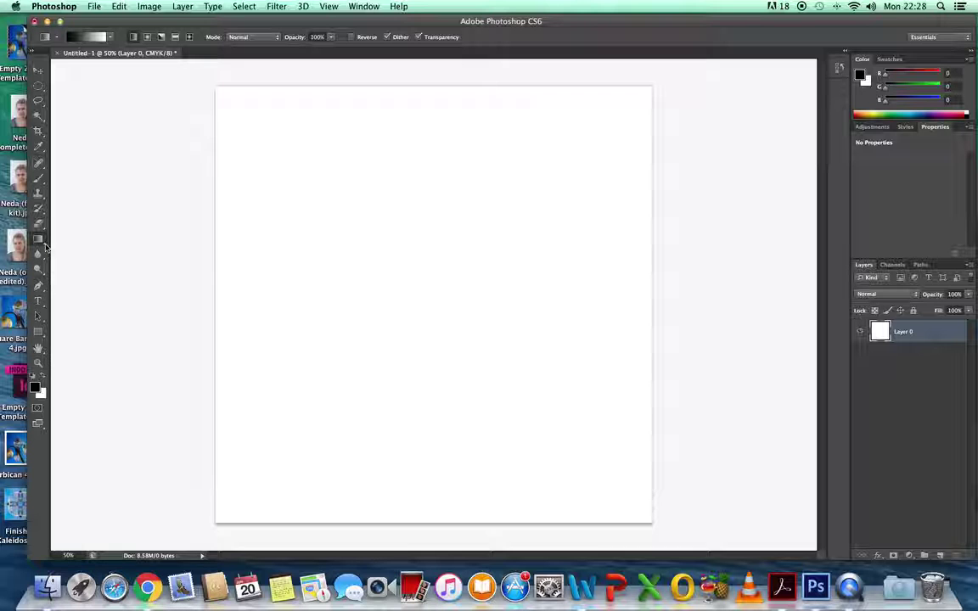
{"action": "left_click", "coordinate": [44, 244]}
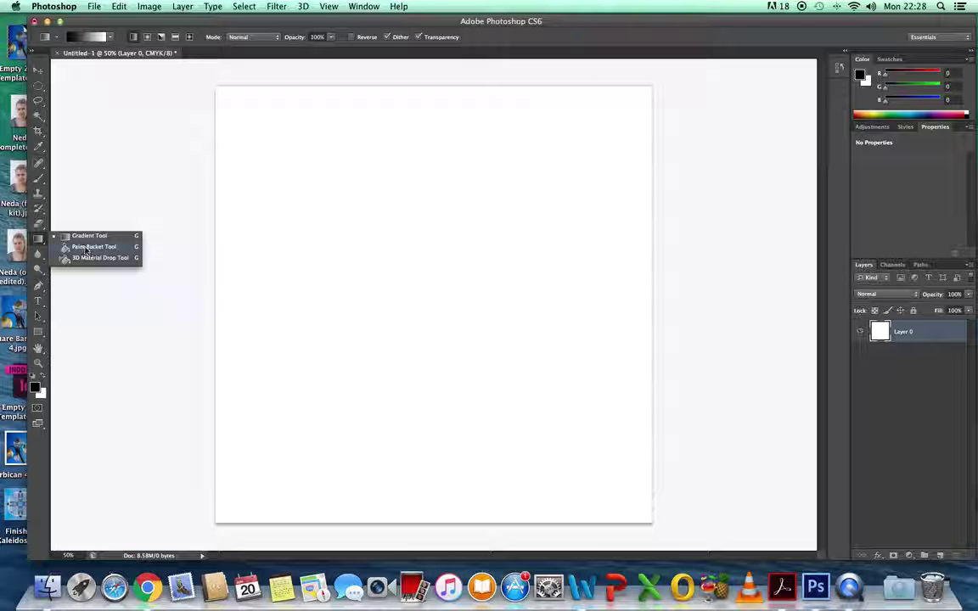
{"action": "left_click", "coordinate": [86, 248]}
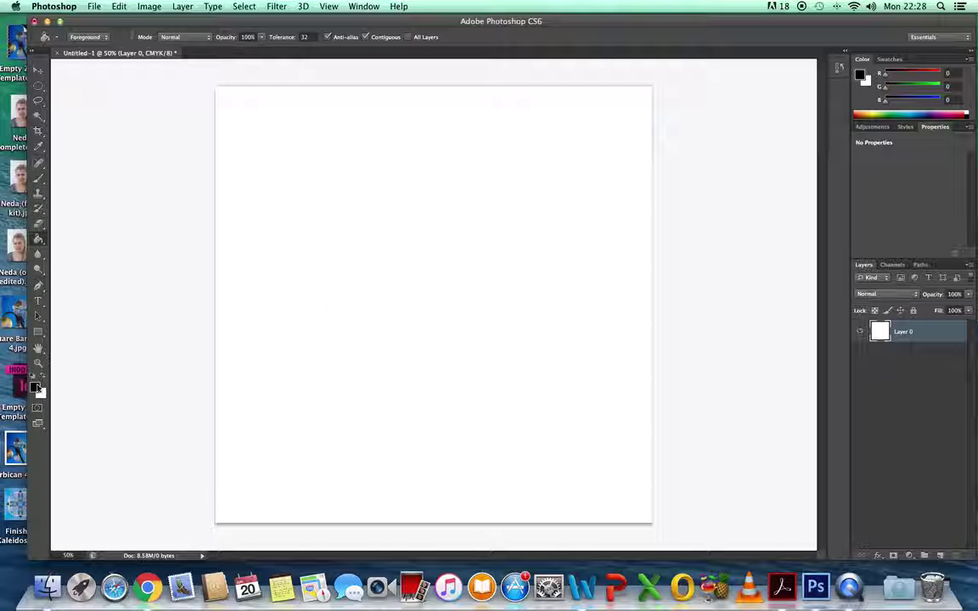
{"action": "left_click", "coordinate": [43, 379]}
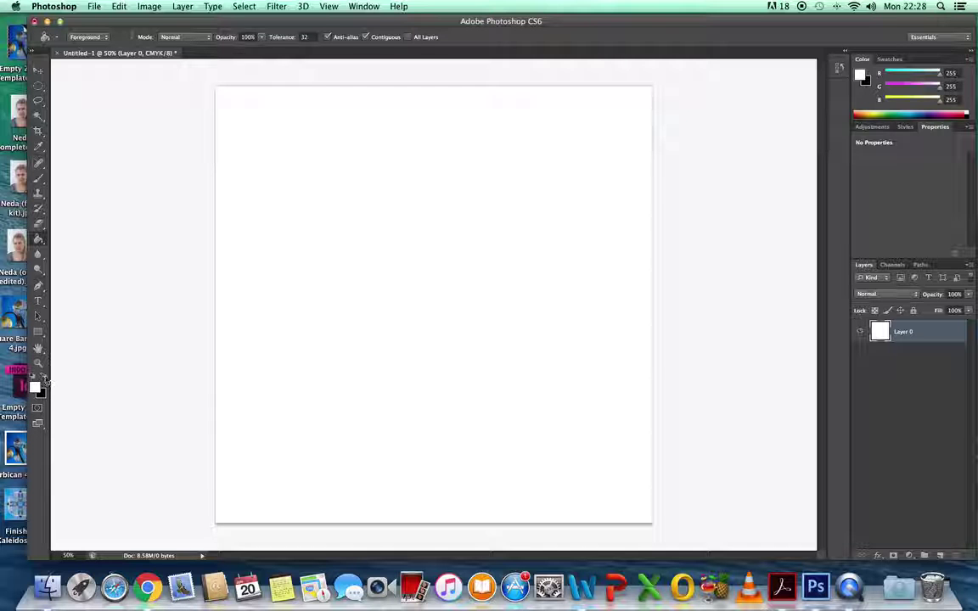
{"action": "left_click", "coordinate": [43, 380]}
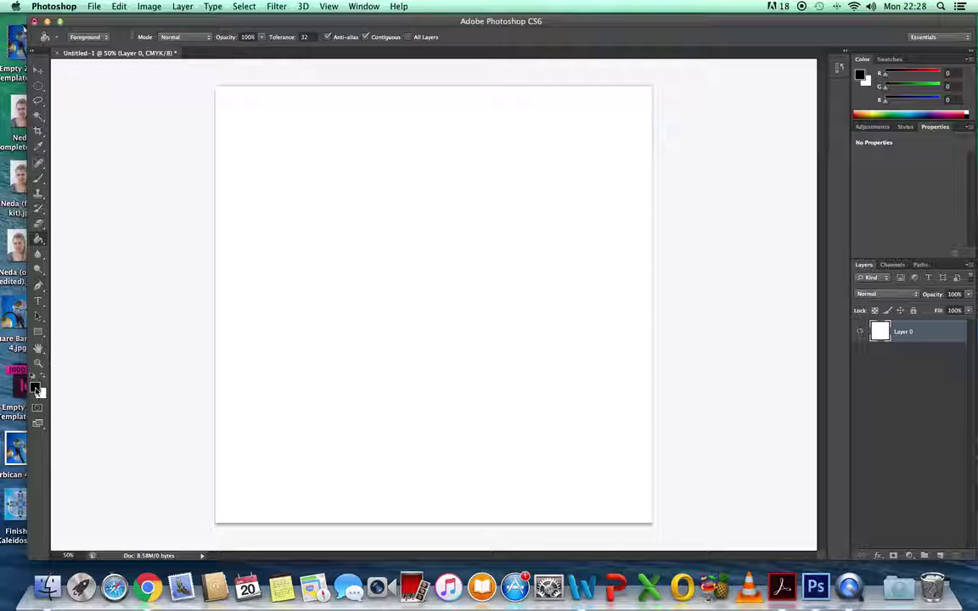
{"action": "left_click", "coordinate": [35, 388]}
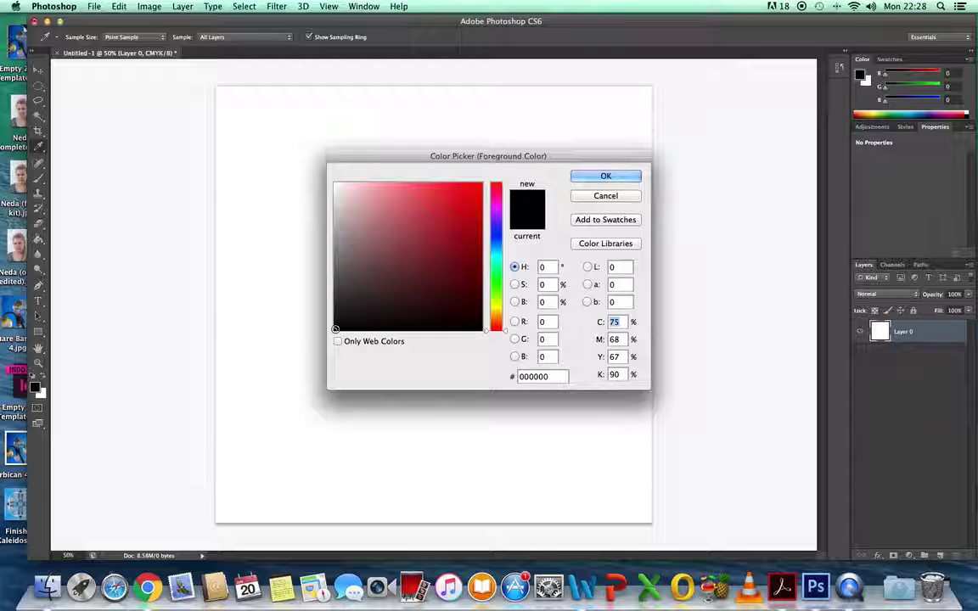
{"action": "left_click", "coordinate": [603, 177]}
{"action": "key", "text": "g"}
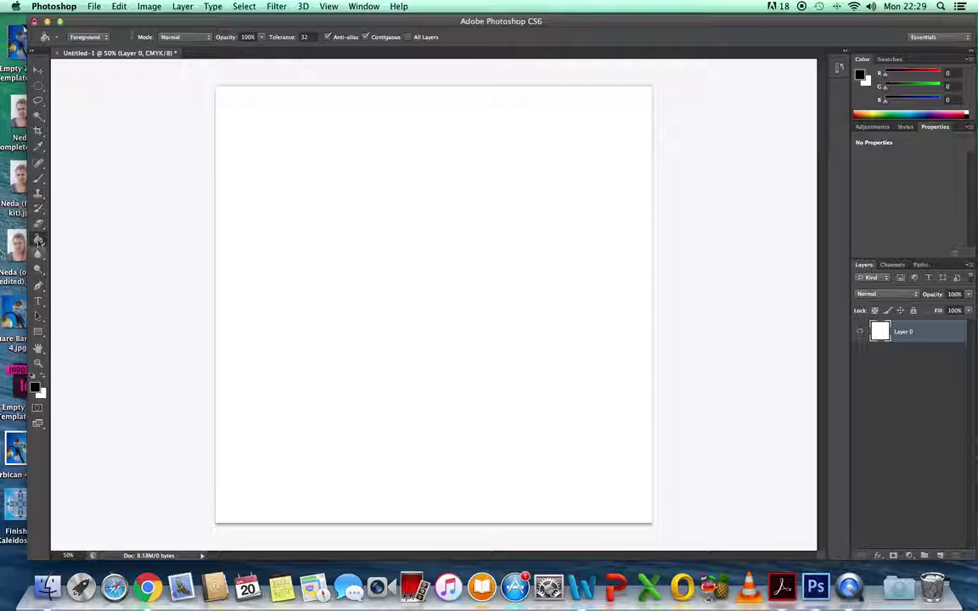
{"action": "left_click", "coordinate": [520, 264]}
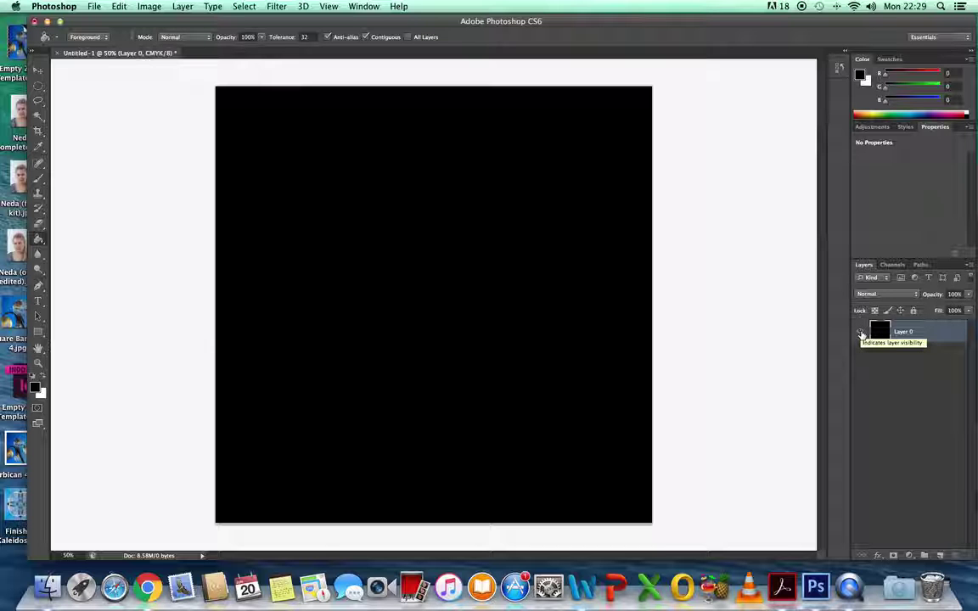
Step: Hide black Layer 0 and draw a canvas-wide paragraph text box for a new text layer
{"action": "left_click", "coordinate": [862, 332]}
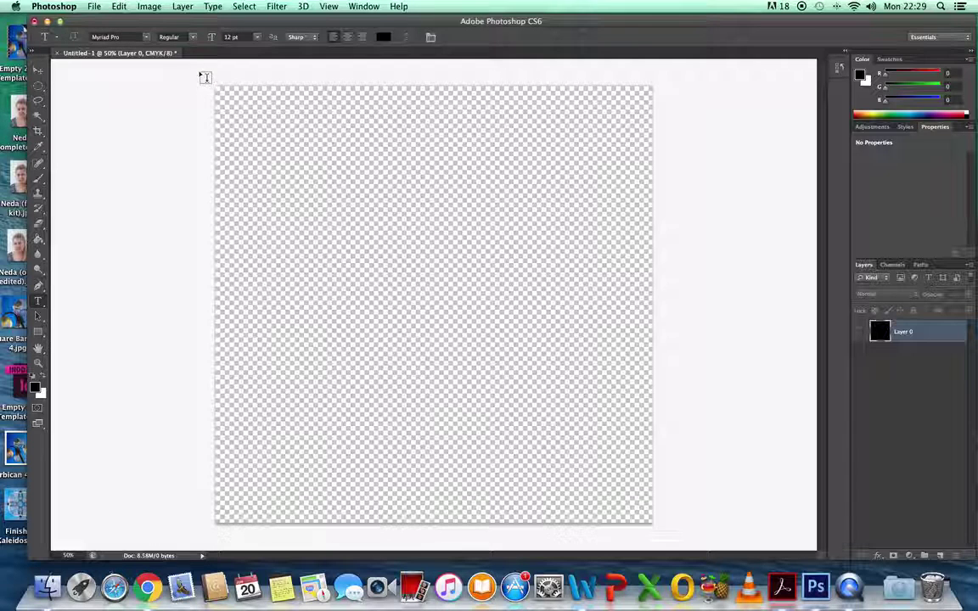
{"action": "left_click_drag", "start_coordinate": [202, 80], "coordinate": [687, 540]}
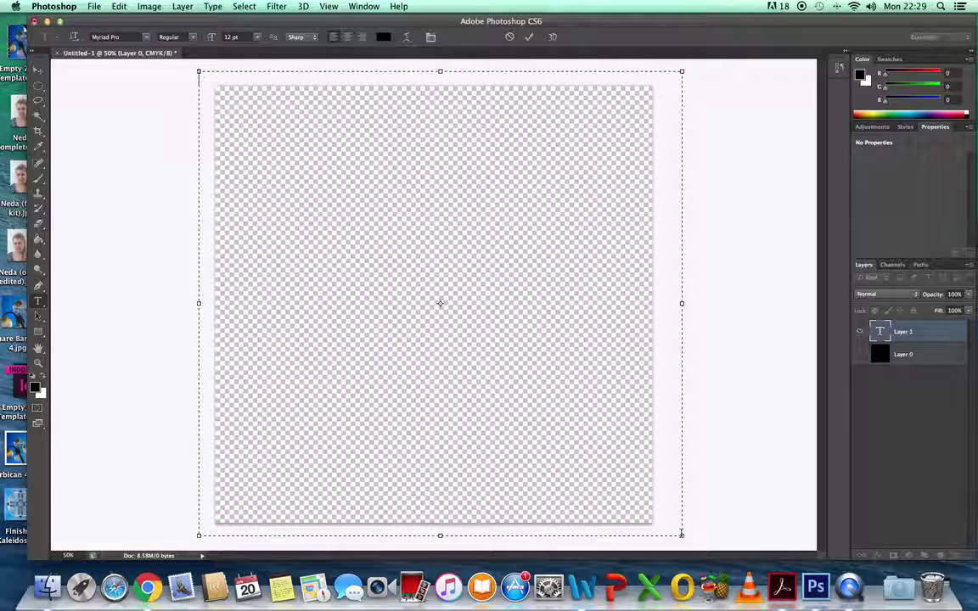
{"action": "left_click_drag", "start_coordinate": [693, 23], "coordinate": [532, 13]}
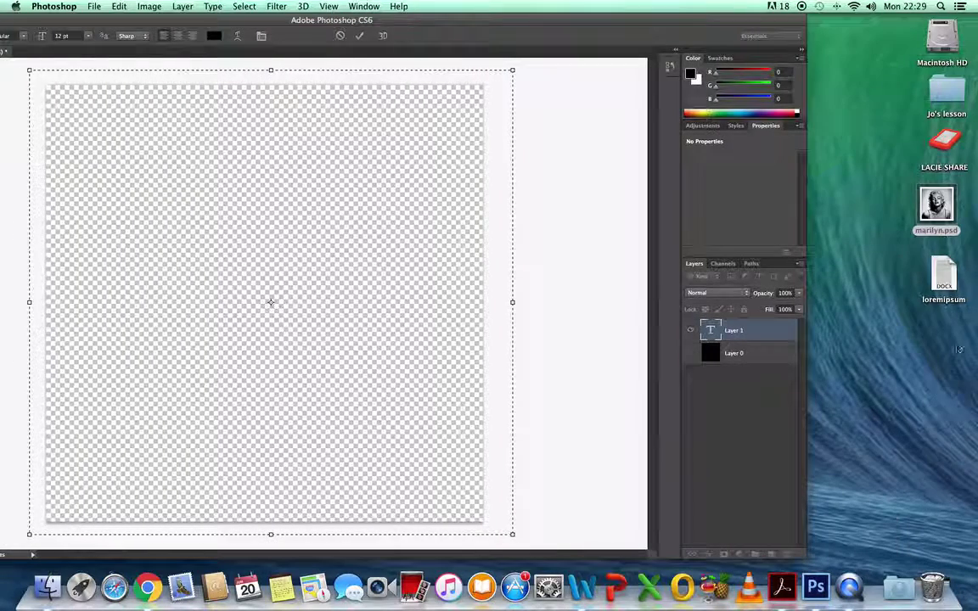
Step: Open loremipsum.docx in Word and copy all 545 words of its text
{"action": "mouse_move", "coordinate": [937, 272]}
{"action": "left_mouse_down"}
{"action": "mouse_move", "coordinate": [932, 264]}
{"action": "mouse_move", "coordinate": [946, 272]}
{"action": "left_mouse_up"}
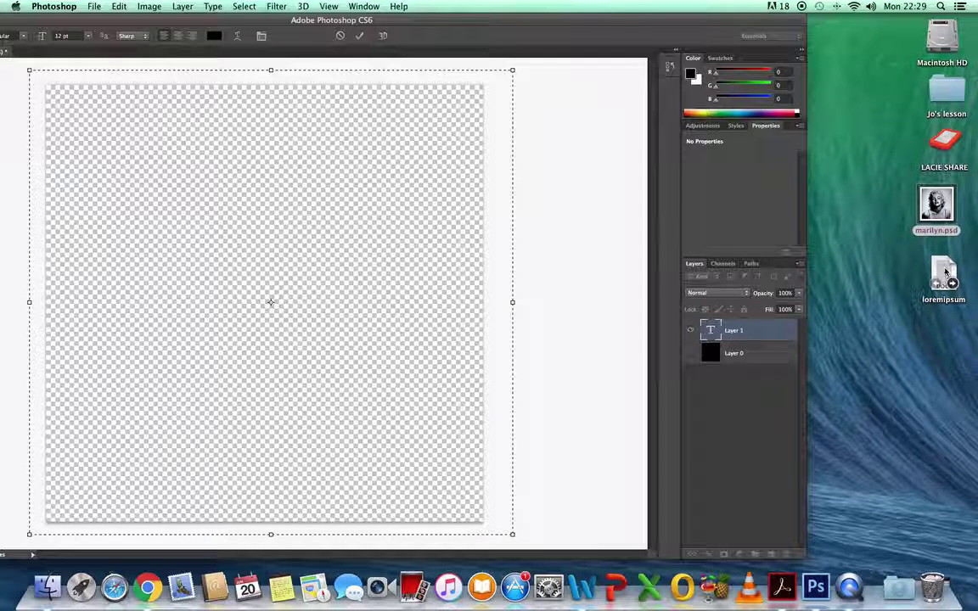
{"action": "double_click", "coordinate": [945, 270]}
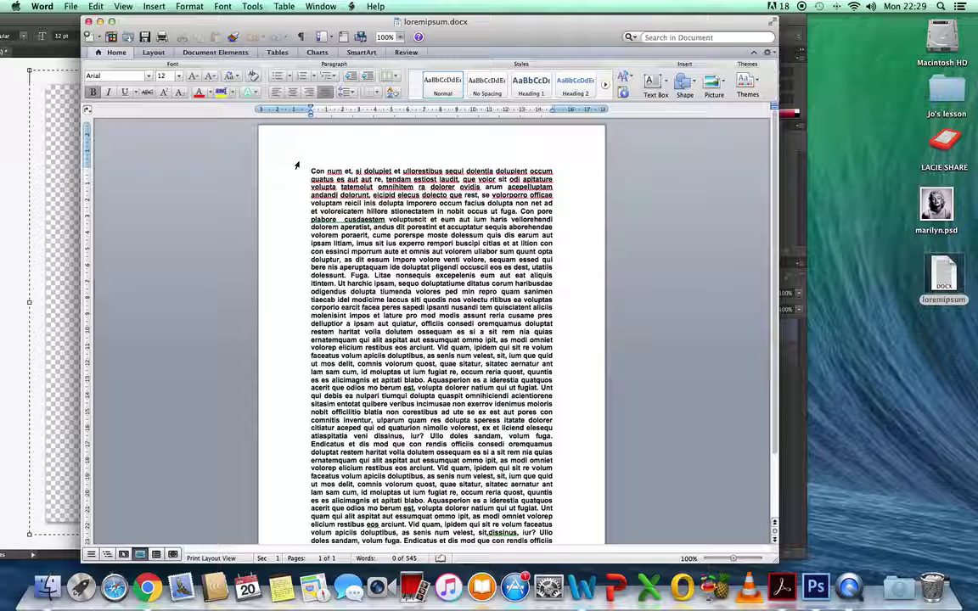
{"action": "left_click_drag", "start_coordinate": [310, 171], "coordinate": [494, 517]}
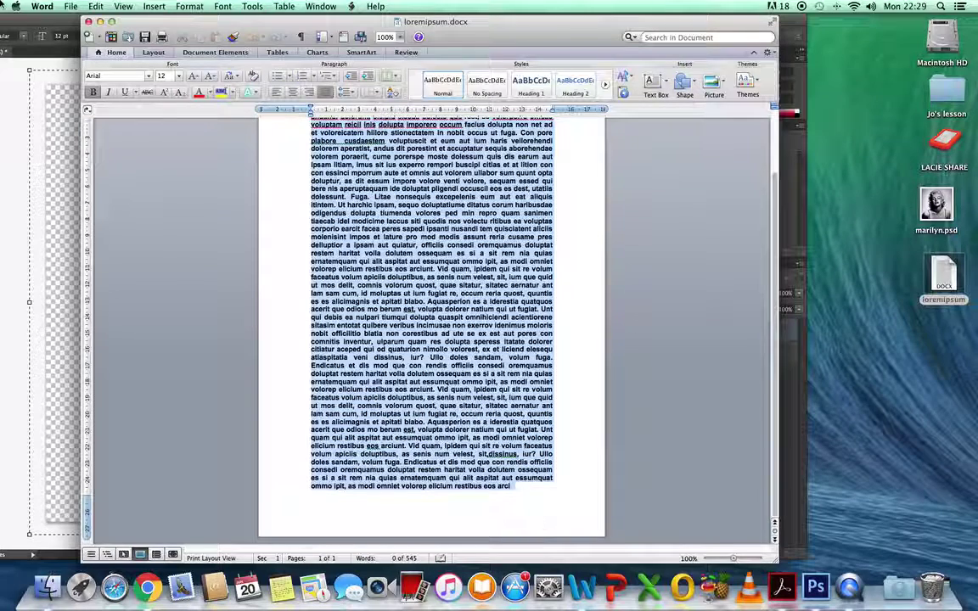
{"action": "left_click", "coordinate": [93, 7]}
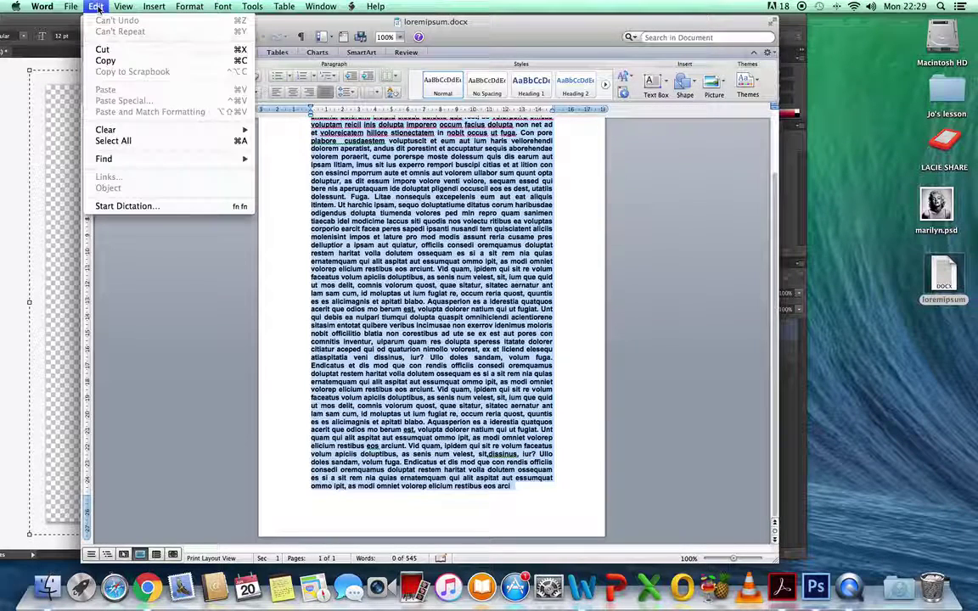
{"action": "left_click", "coordinate": [125, 66]}
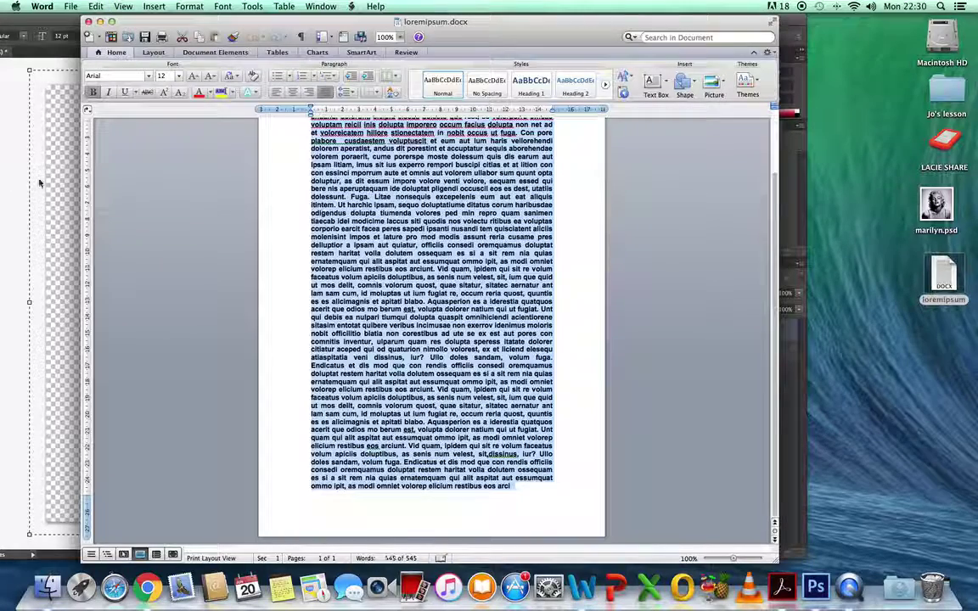
{"action": "left_click_drag", "start_coordinate": [133, 25], "coordinate": [571, 24]}
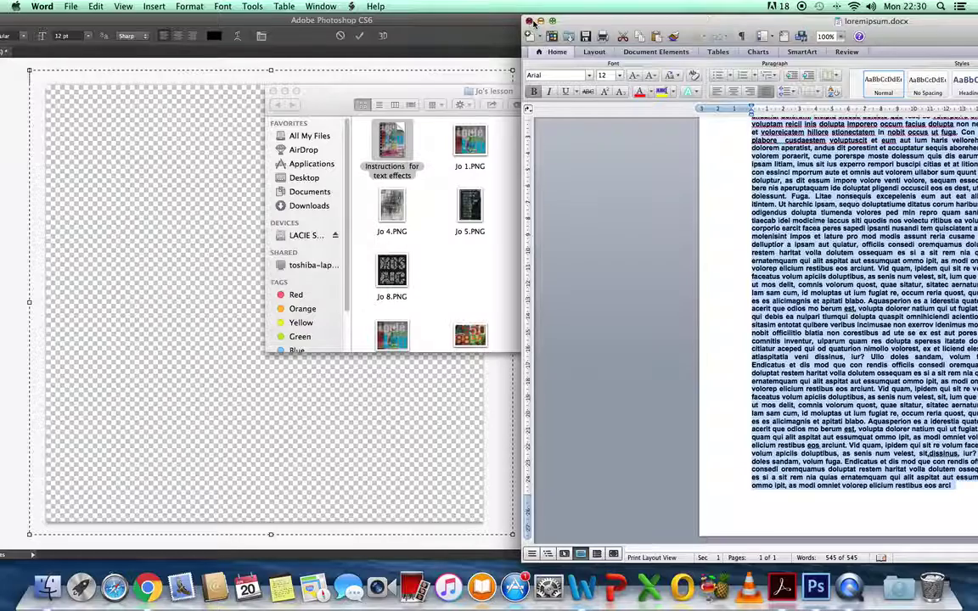
Step: Close the Word document and paste the lorem ipsum text into Photoshop's canvas-wide text box
{"action": "left_click", "coordinate": [531, 19]}
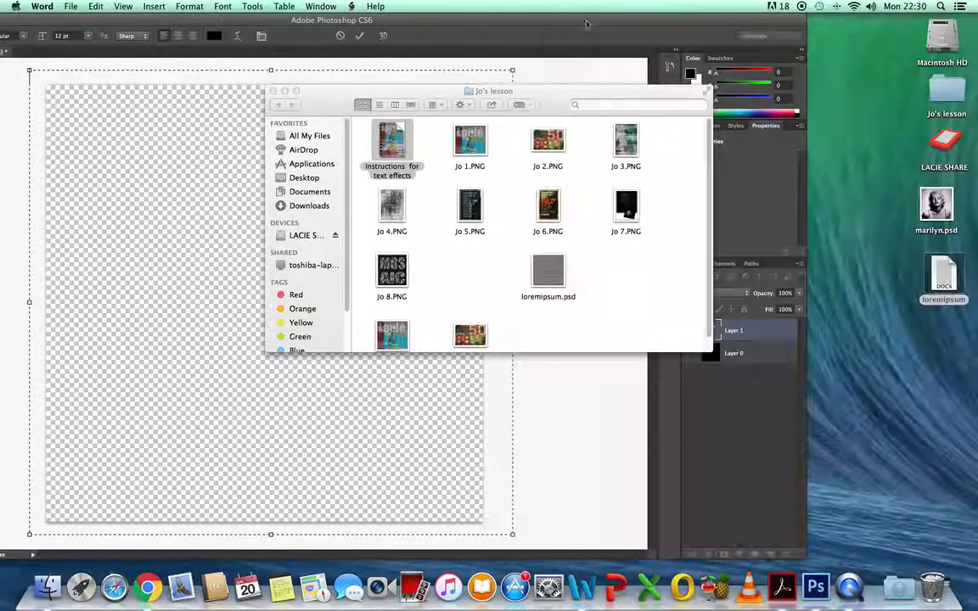
{"action": "left_click_drag", "start_coordinate": [384, 93], "coordinate": [828, 137]}
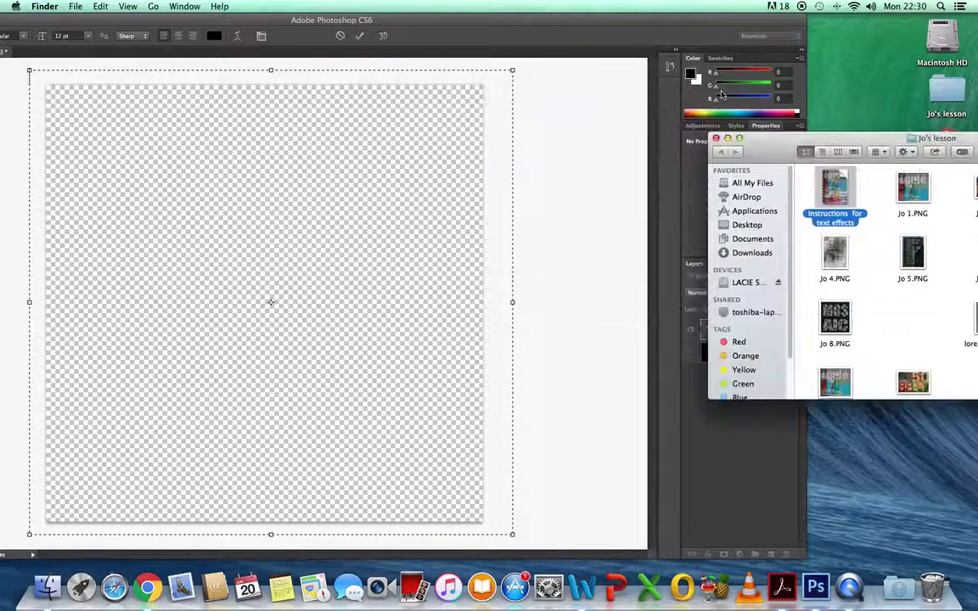
{"action": "left_click", "coordinate": [140, 77]}
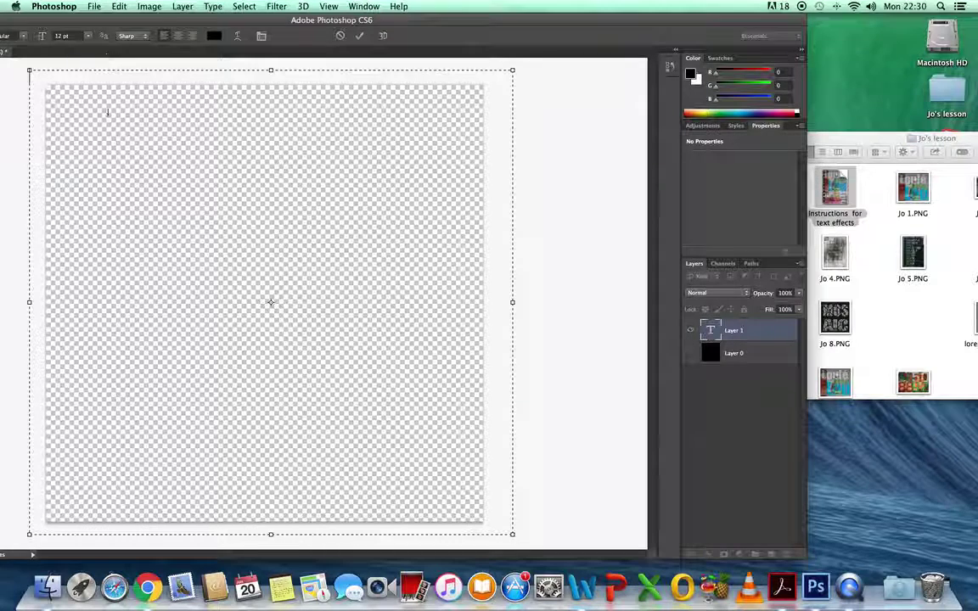
{"action": "left_click", "coordinate": [120, 6]}
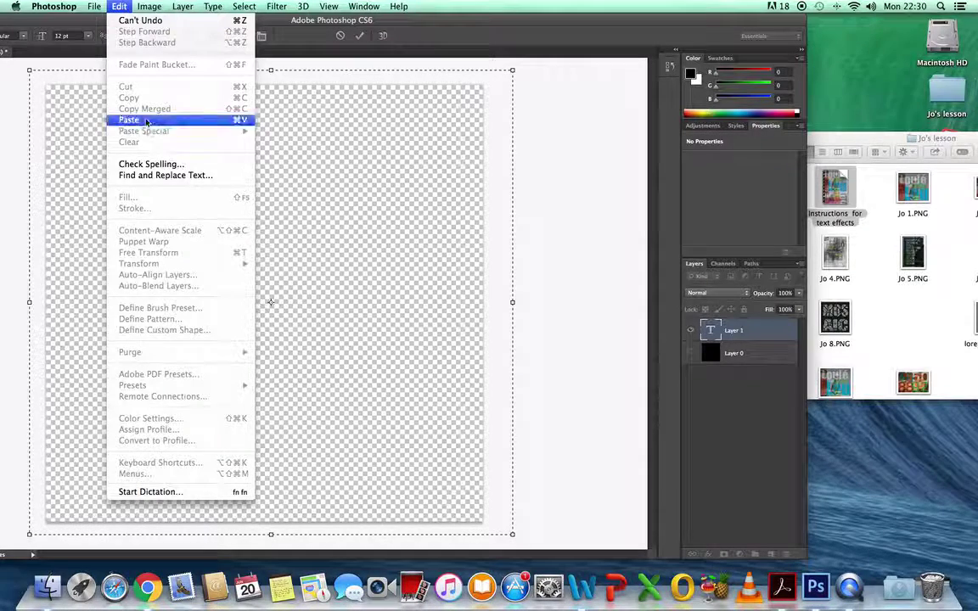
{"action": "left_click", "coordinate": [145, 121]}
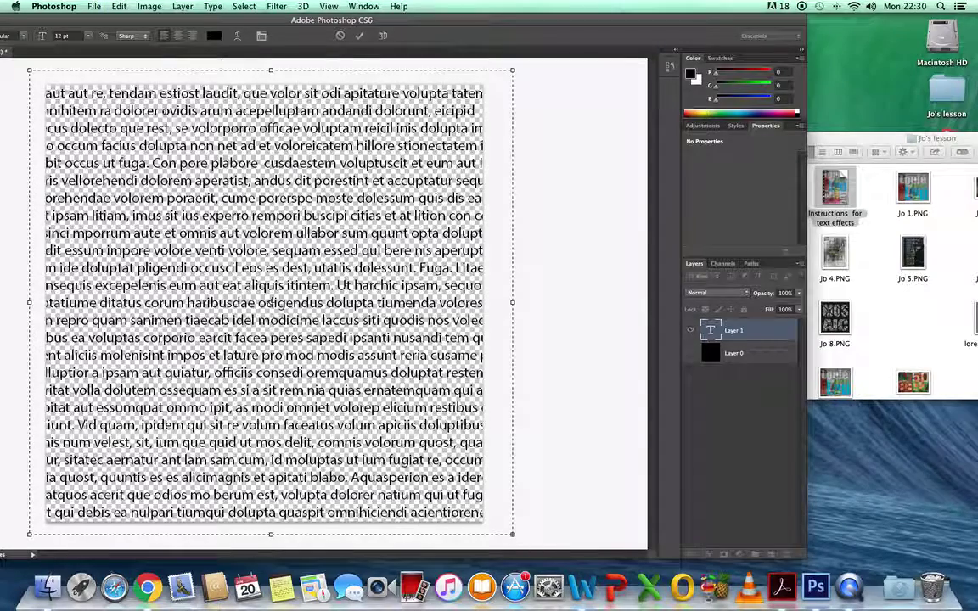
{"action": "left_click_drag", "start_coordinate": [404, 19], "coordinate": [537, 24]}
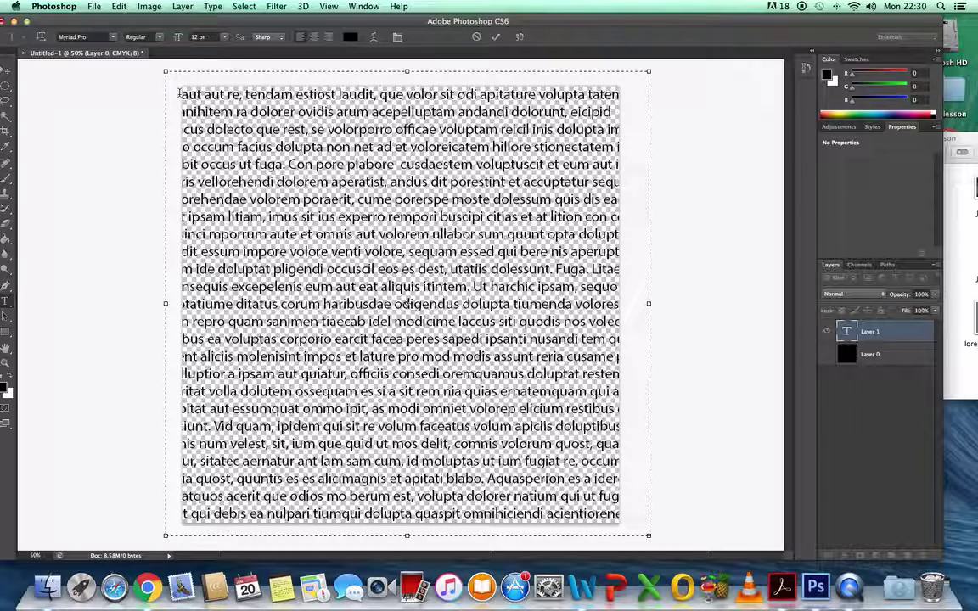
Step: Select all the lorem ipsum text and set it to Myriad Pro Bold at 11 pt
{"action": "left_click_drag", "start_coordinate": [160, 85], "coordinate": [650, 534]}
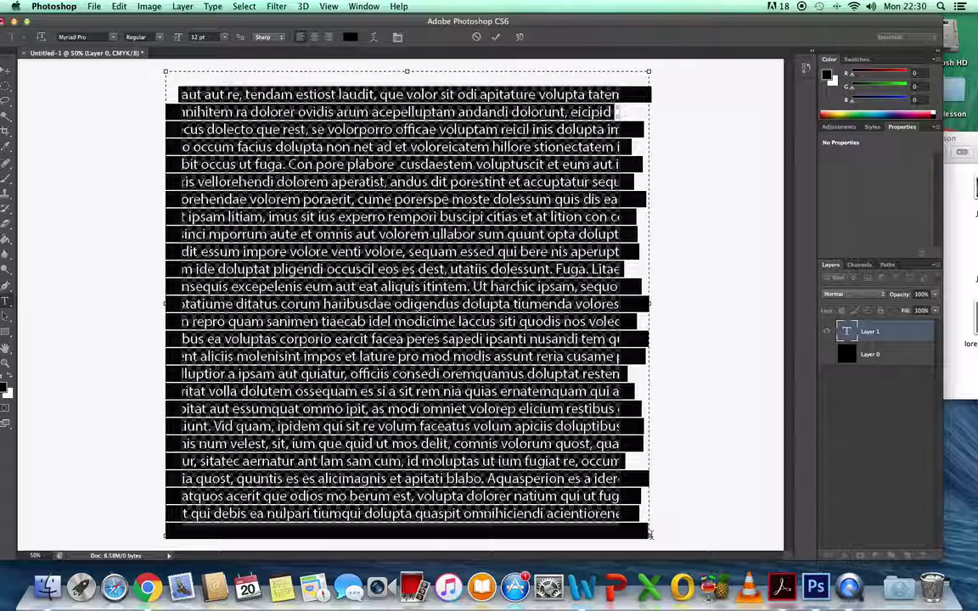
{"action": "key", "text": "super+a"}
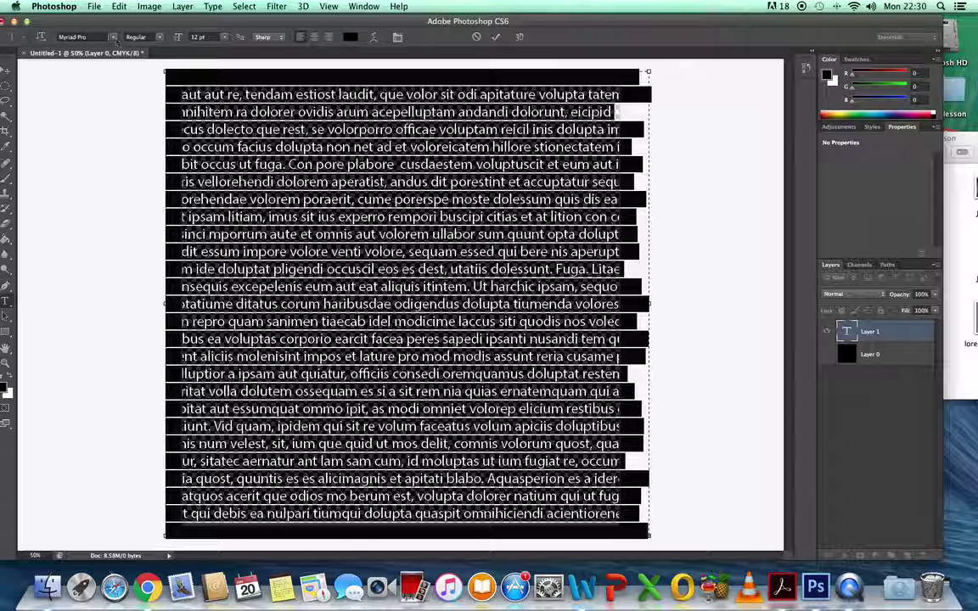
{"action": "left_click", "coordinate": [95, 36]}
{"action": "left_click", "coordinate": [96, 36]}
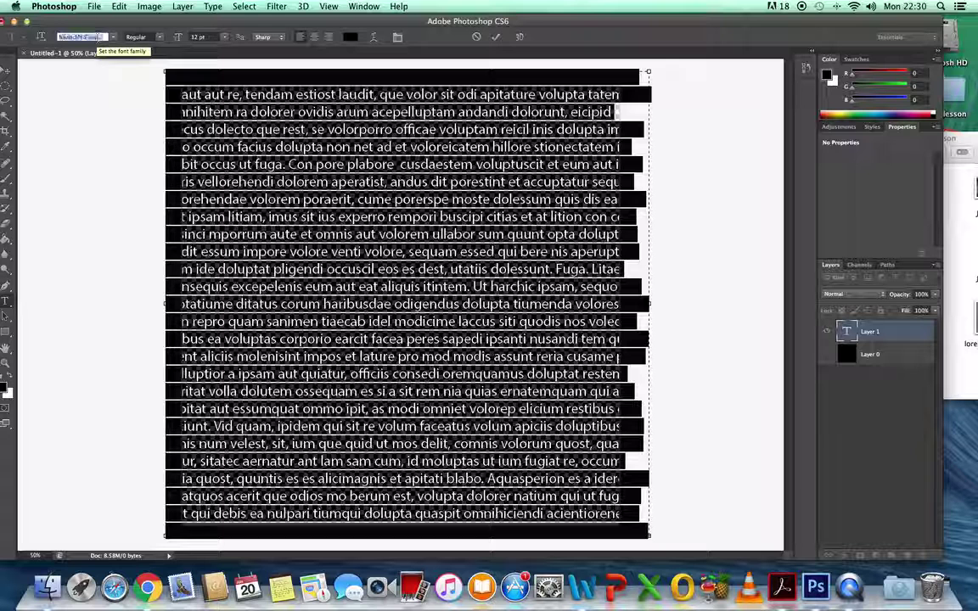
{"action": "type", "text": "Arial"}
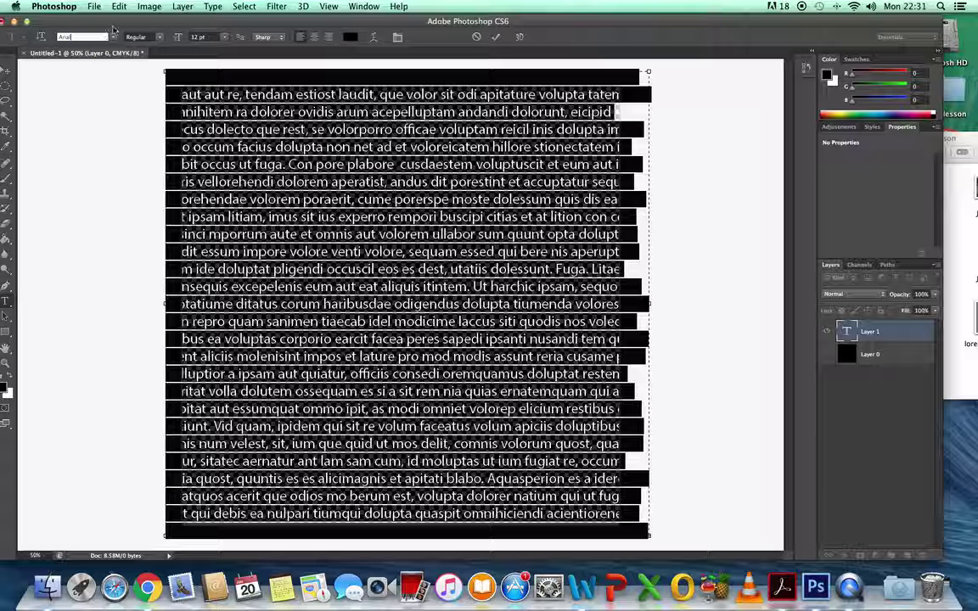
{"action": "left_click", "coordinate": [146, 37]}
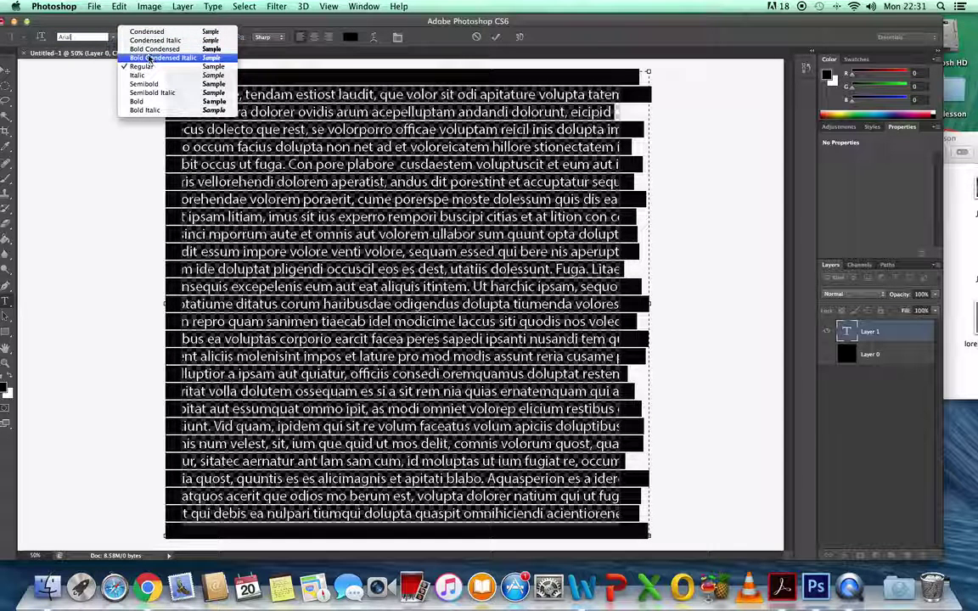
{"action": "left_click", "coordinate": [154, 102]}
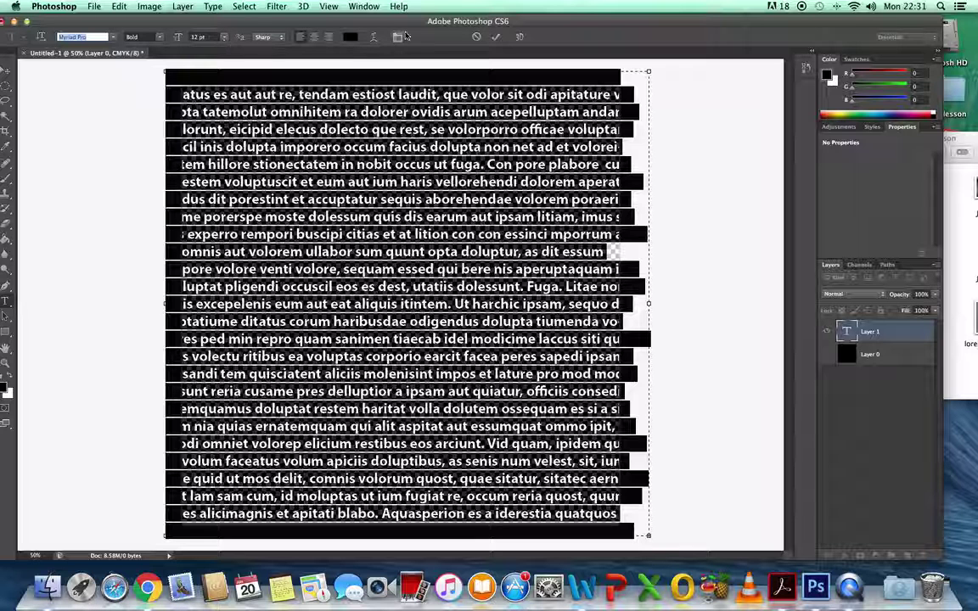
{"action": "left_click", "coordinate": [226, 39]}
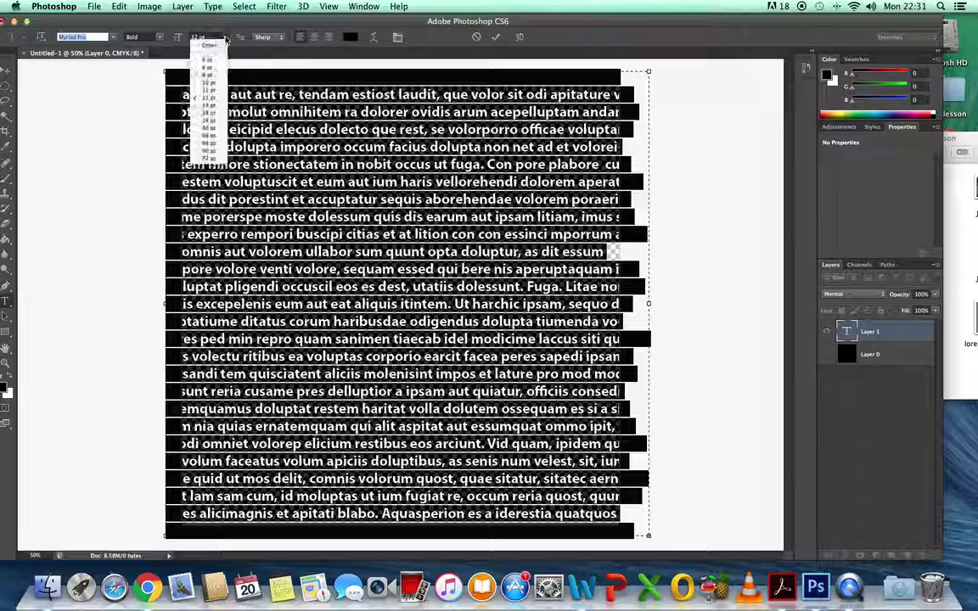
{"action": "left_click", "coordinate": [212, 90]}
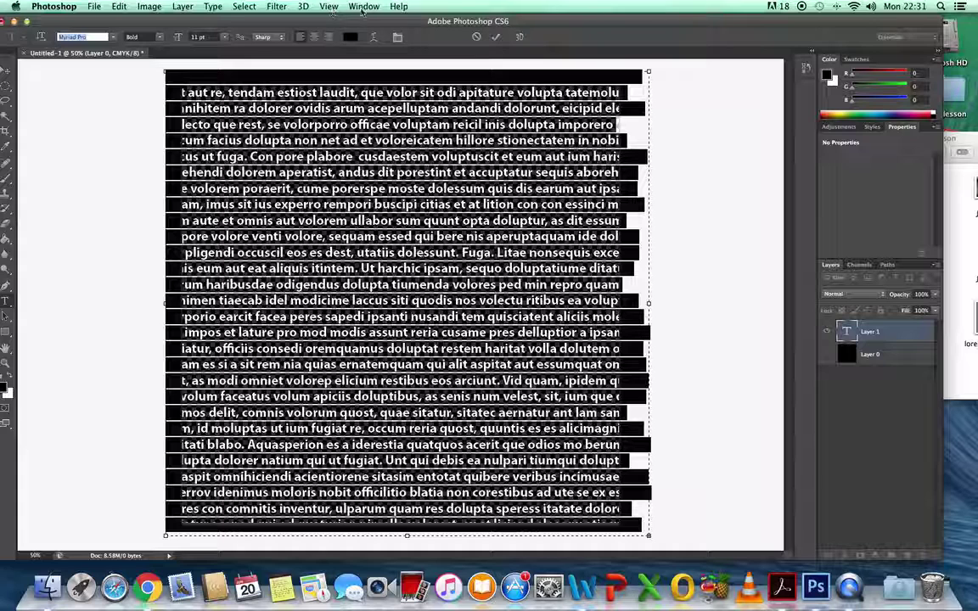
{"action": "left_click", "coordinate": [363, 7]}
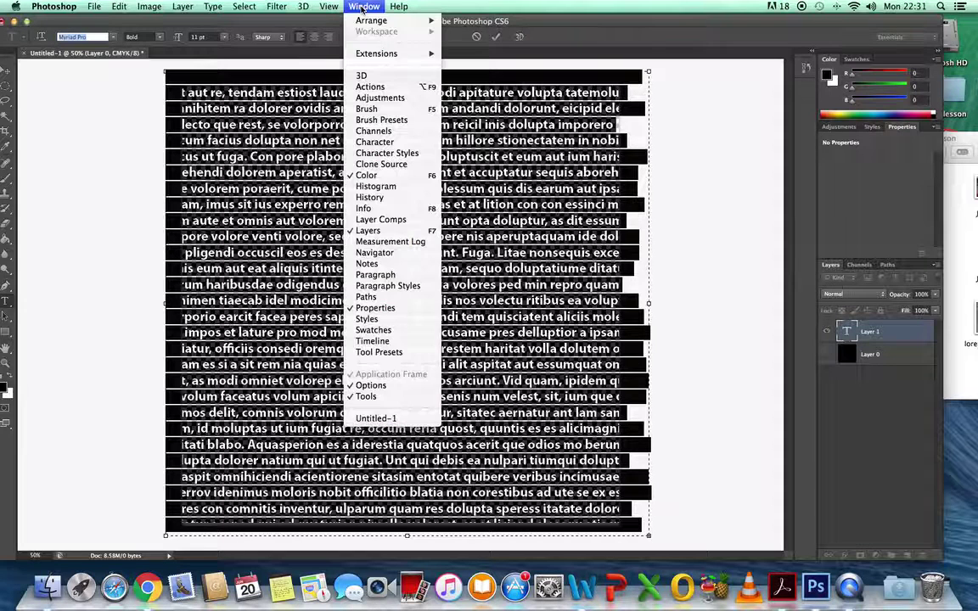
Step: In the Character panel, set the lorem ipsum text's leading to 11 pt
{"action": "left_click", "coordinate": [396, 278]}
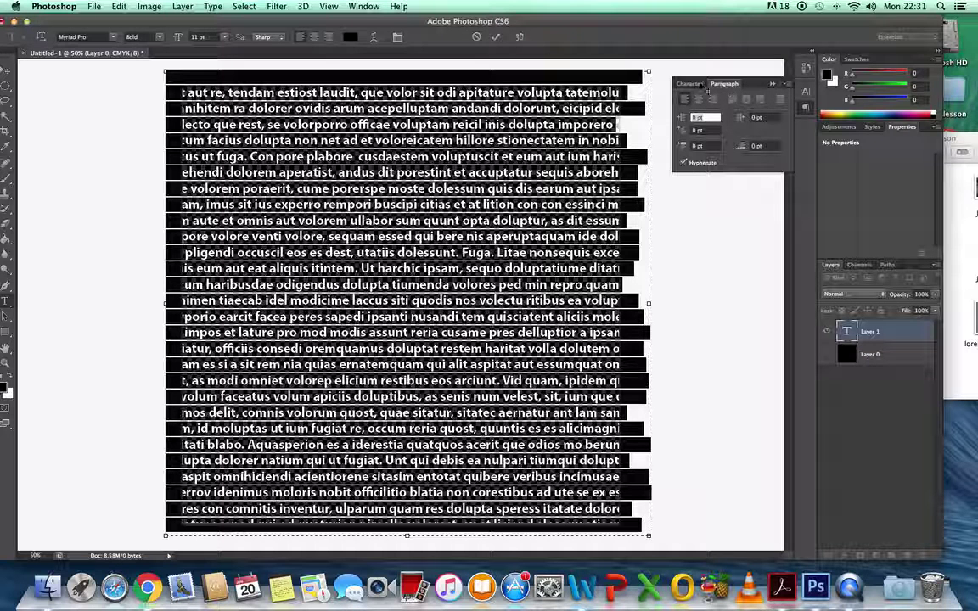
{"action": "left_click", "coordinate": [696, 84]}
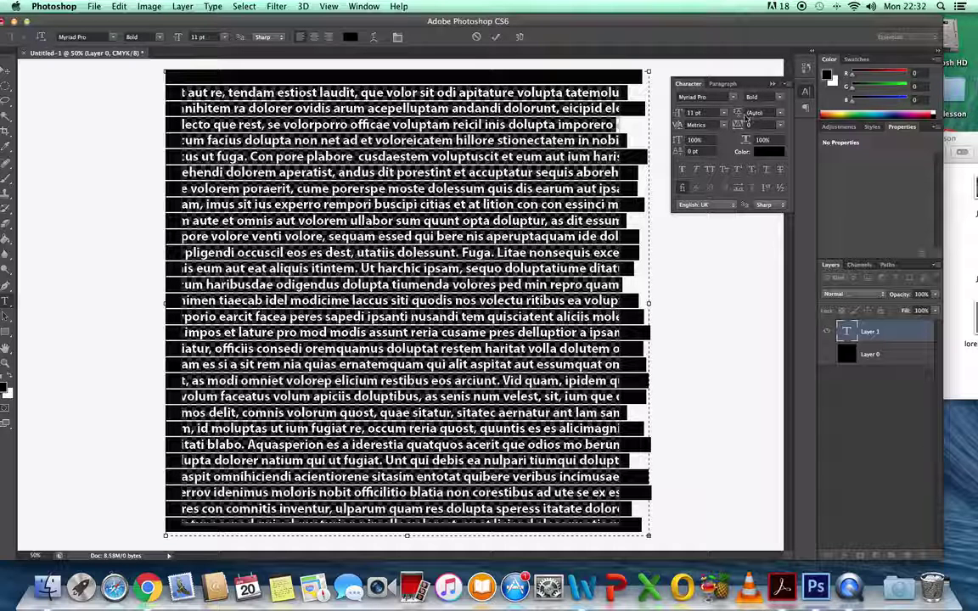
{"action": "left_click", "coordinate": [781, 113]}
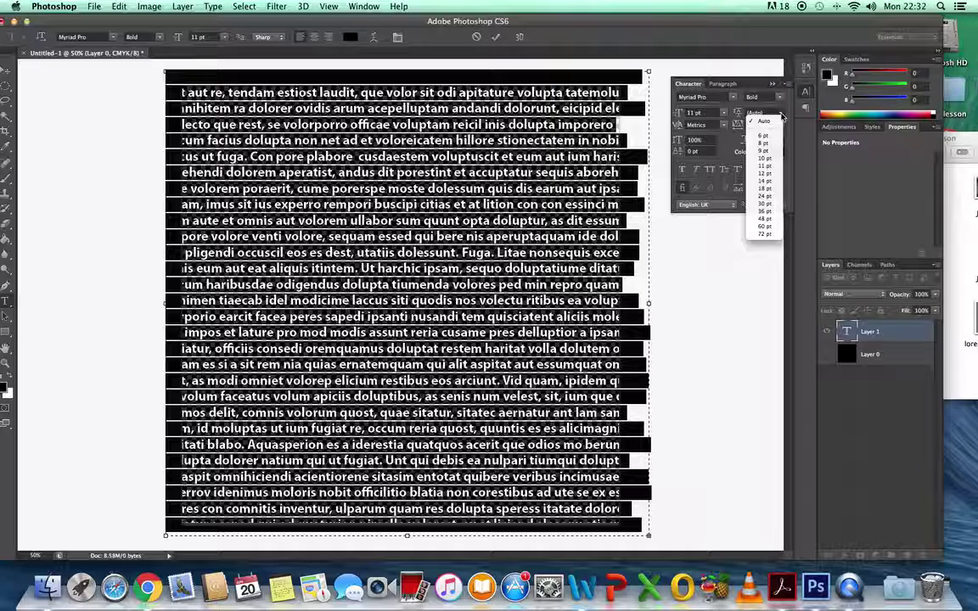
{"action": "left_click", "coordinate": [772, 165]}
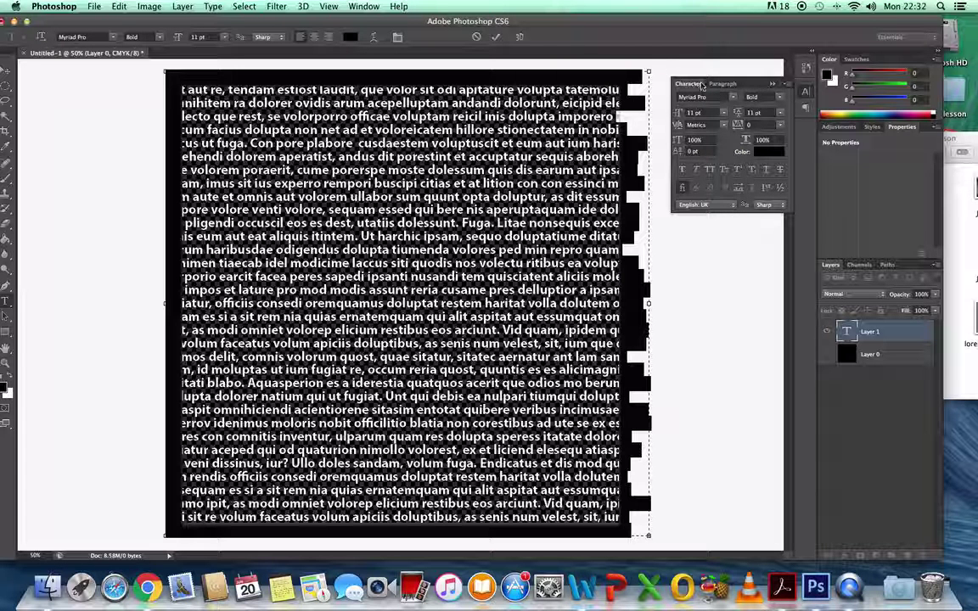
Step: Apply Justify All to the paragraph text so every line fills the width, then commit the edit
{"action": "left_click", "coordinate": [720, 85]}
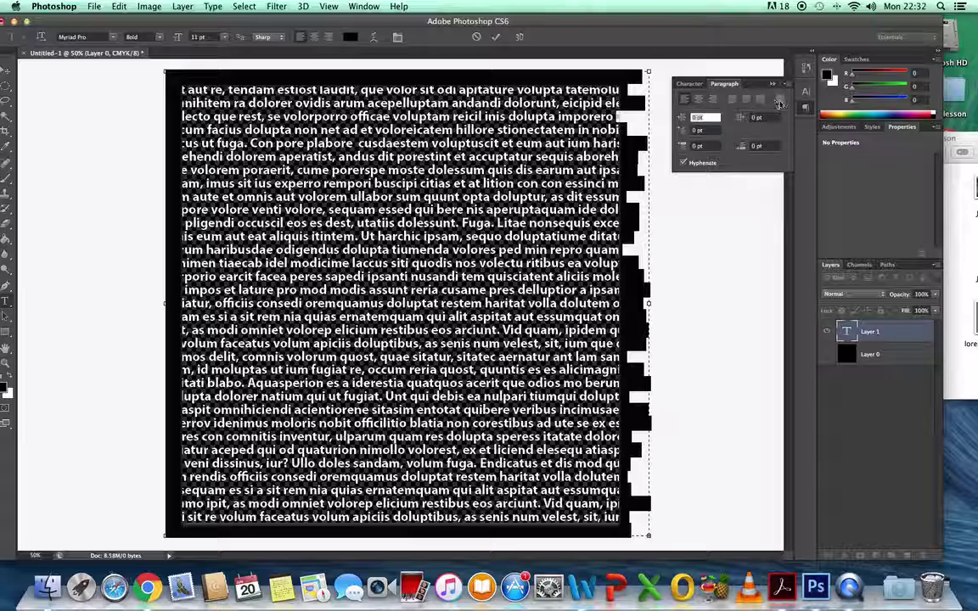
{"action": "left_click", "coordinate": [780, 103]}
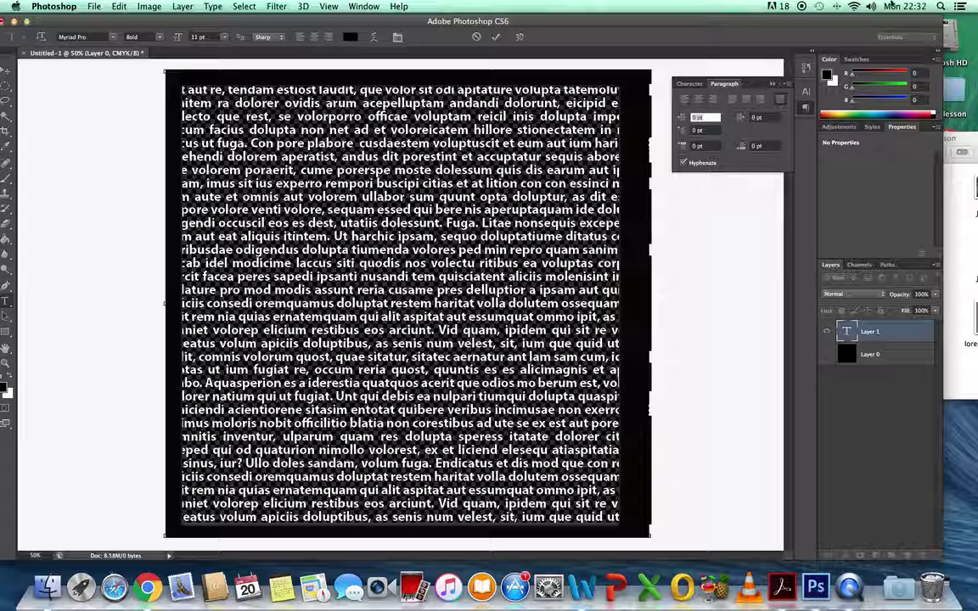
{"action": "left_click", "coordinate": [686, 100]}
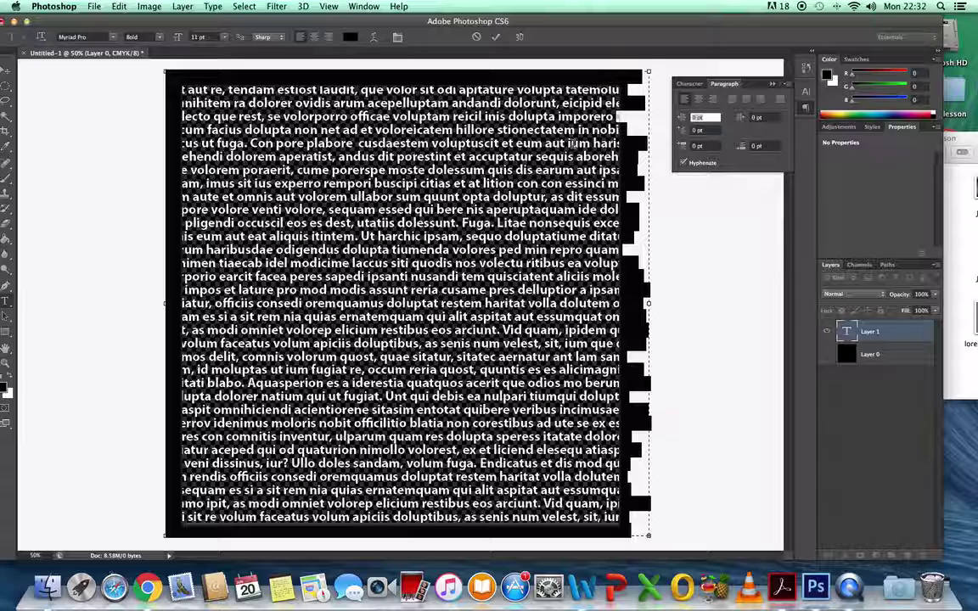
{"action": "left_click", "coordinate": [781, 100]}
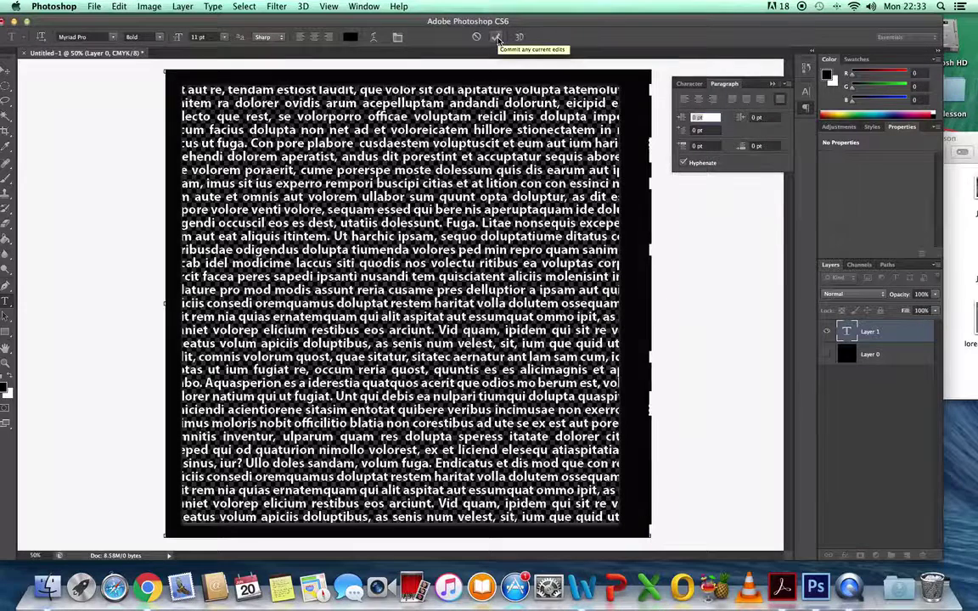
{"action": "left_click", "coordinate": [497, 40]}
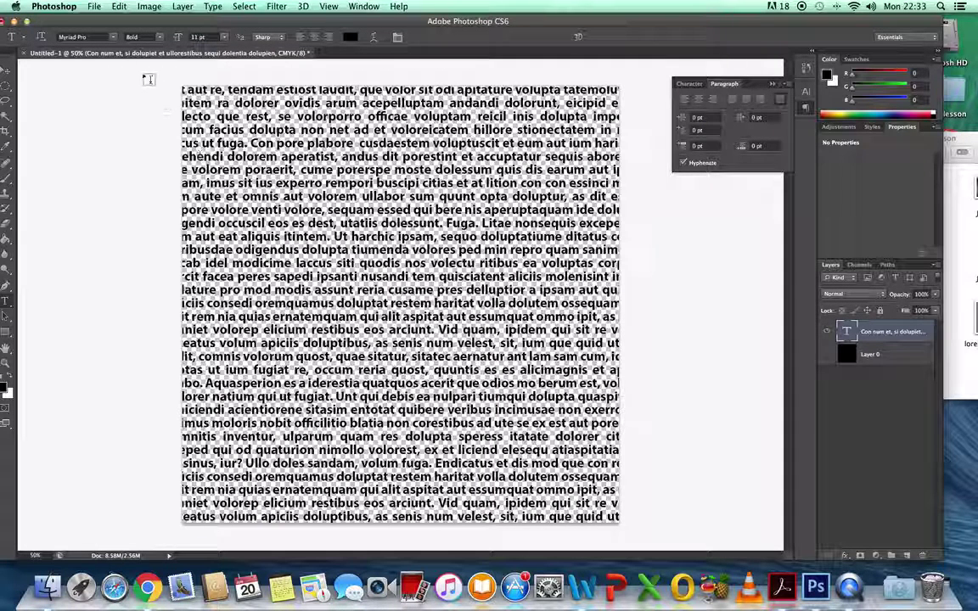
Step: Choose Place from the File menu to bring in an image
{"action": "left_click", "coordinate": [95, 7]}
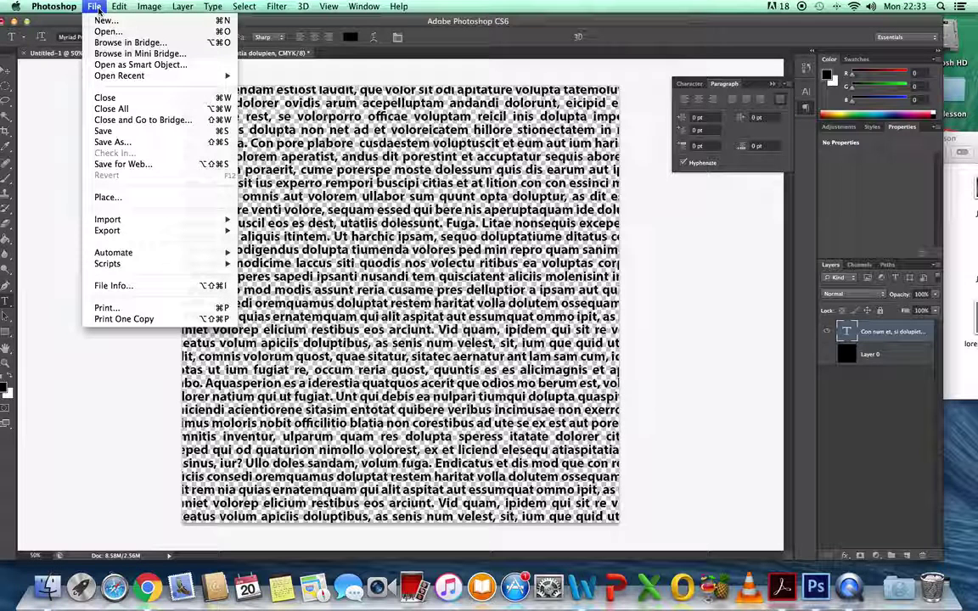
{"action": "left_click", "coordinate": [129, 198]}
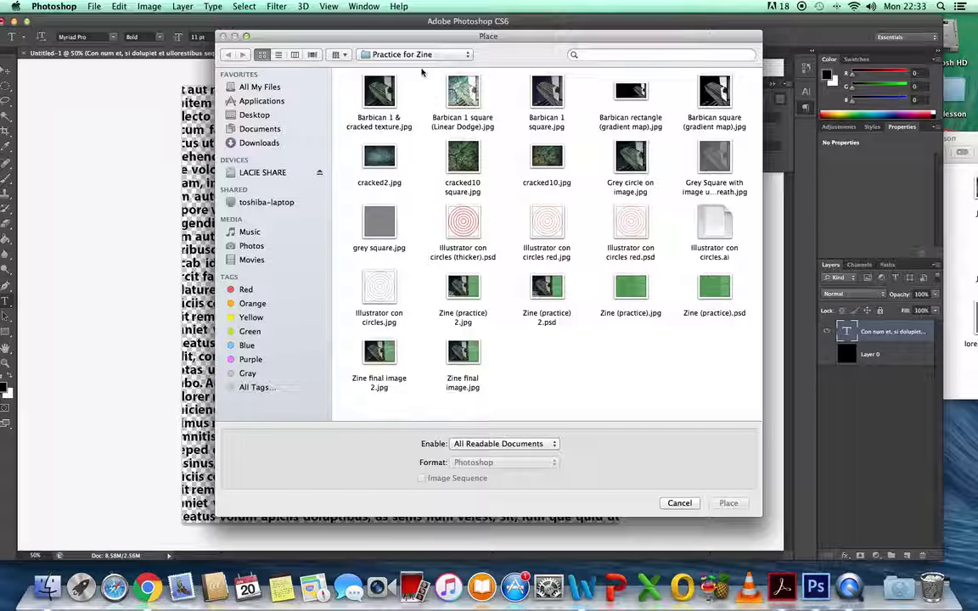
Step: Place marilyn.psd from the Desktop into the document
{"action": "left_click", "coordinate": [469, 56]}
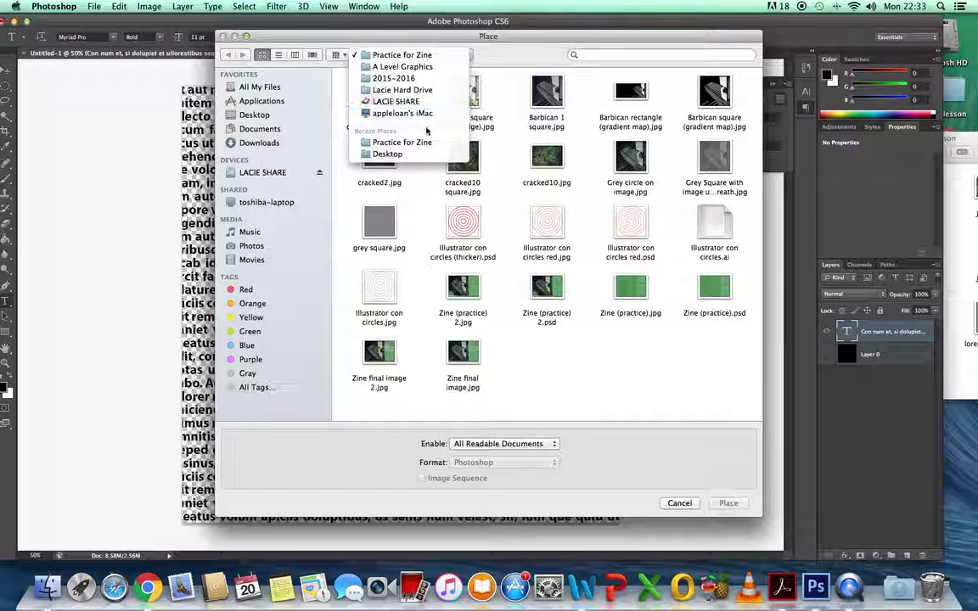
{"action": "left_click", "coordinate": [395, 155]}
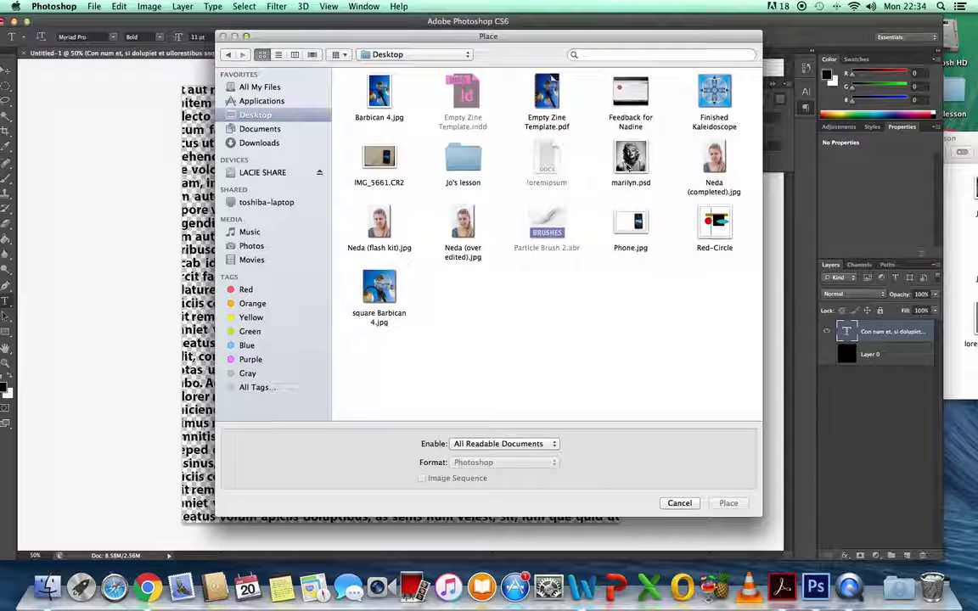
{"action": "left_click", "coordinate": [631, 159]}
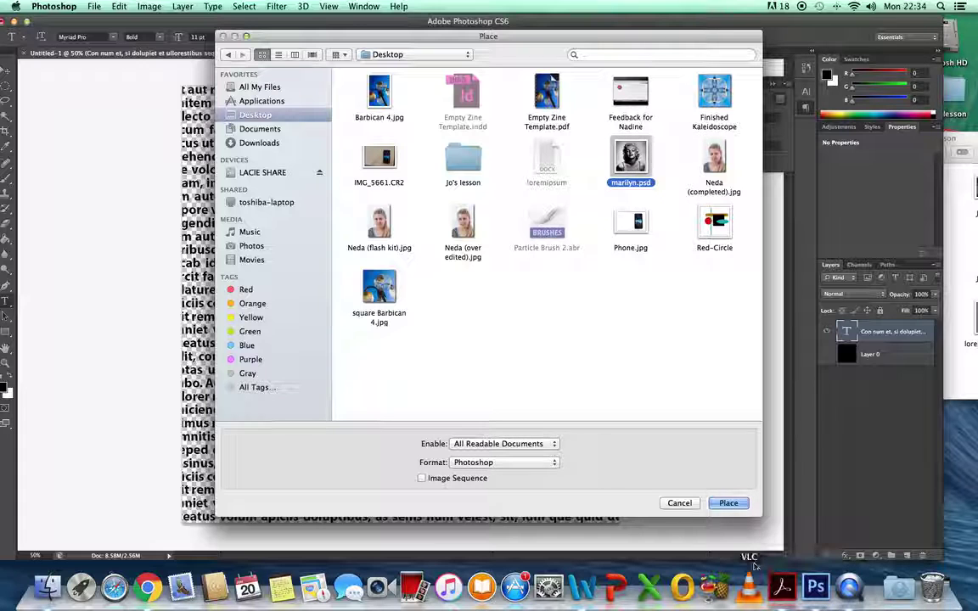
{"action": "left_click", "coordinate": [730, 503]}
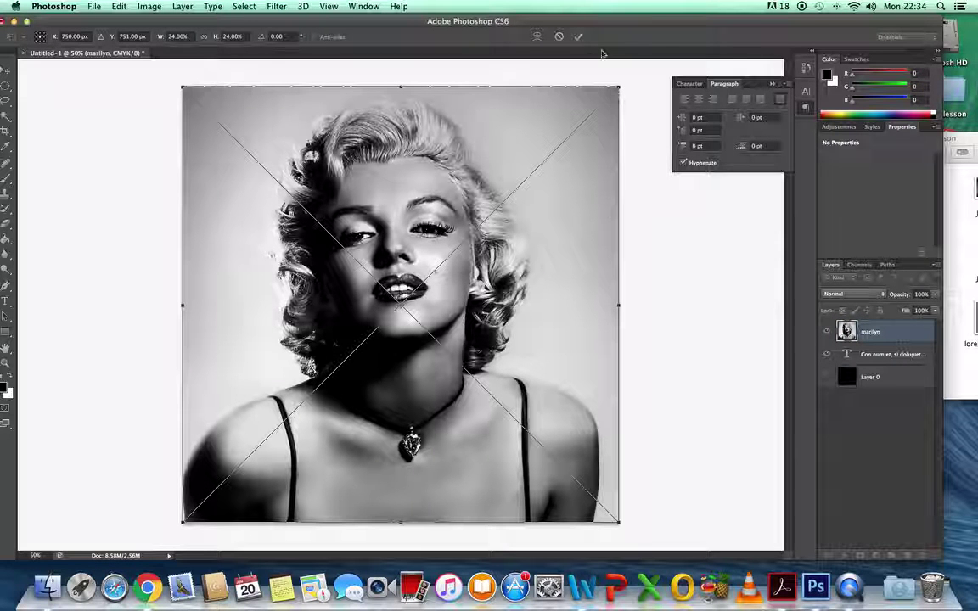
Step: Commit the placed Marilyn portrait as a full-canvas layer above the text
{"action": "left_click", "coordinate": [578, 37]}
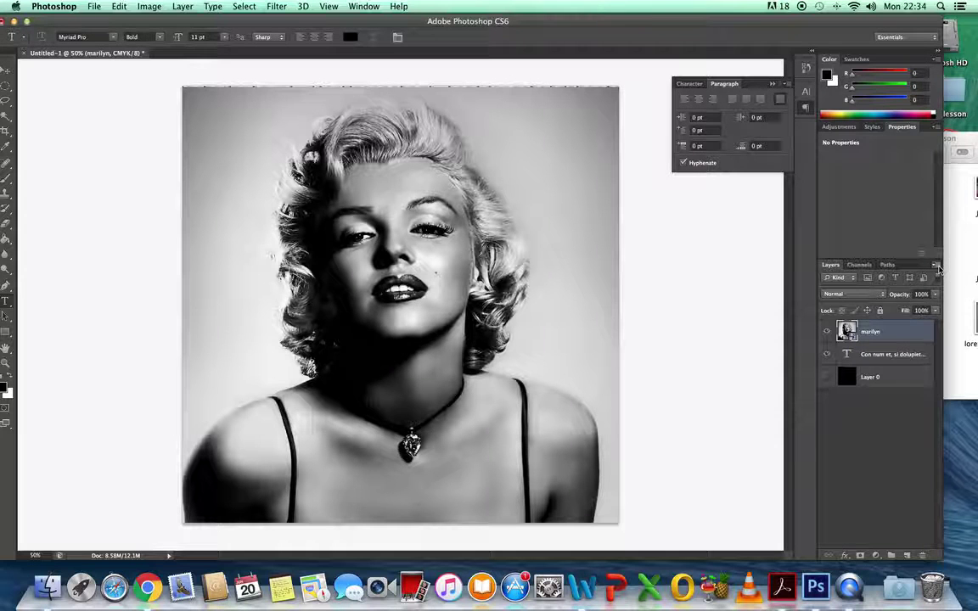
{"action": "left_click", "coordinate": [936, 266]}
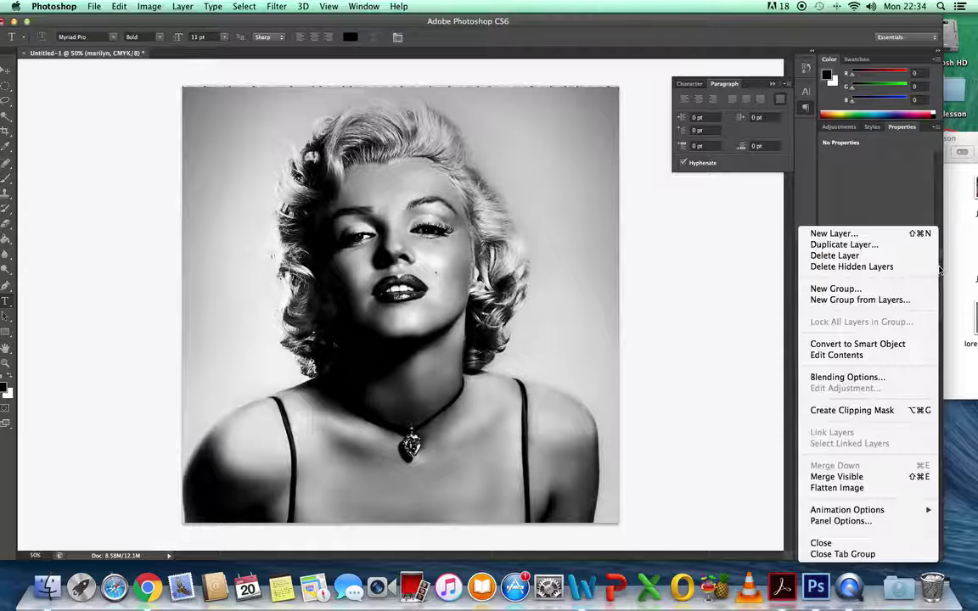
Step: Clip the Marilyn portrait into the text layer and make the black Layer 0 background visible
{"action": "left_click", "coordinate": [881, 411]}
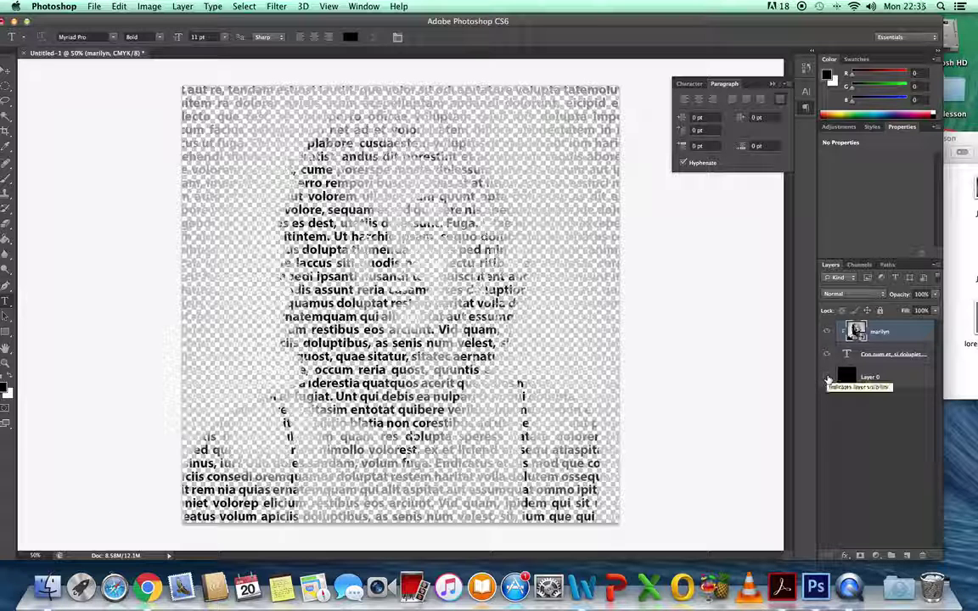
{"action": "left_click", "coordinate": [828, 379]}
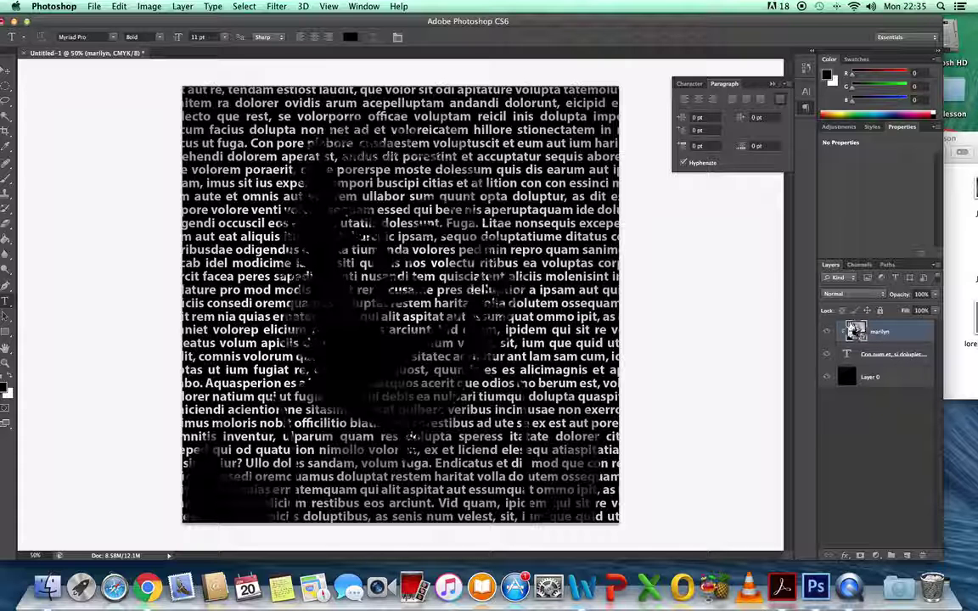
{"action": "left_click", "coordinate": [895, 355]}
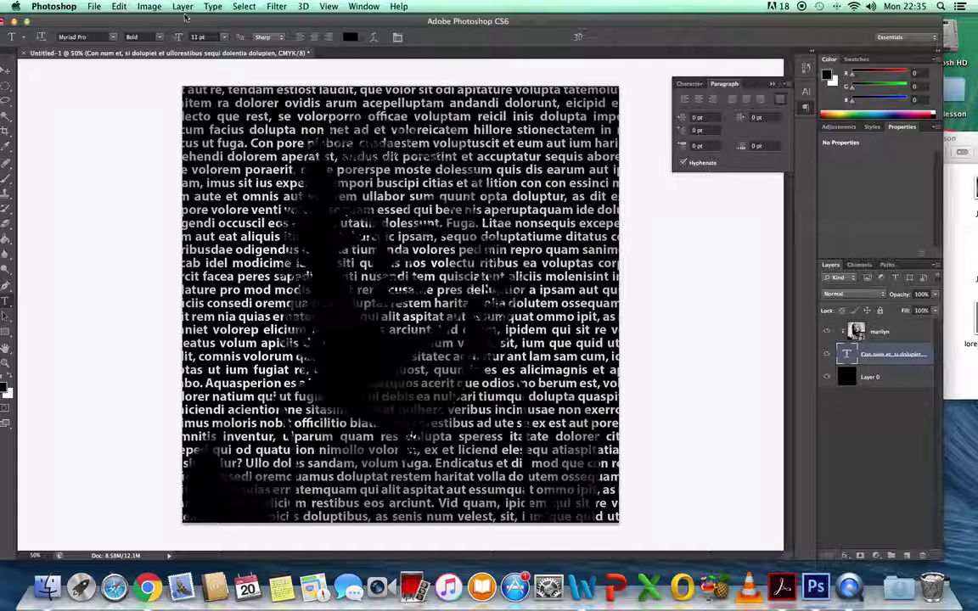
{"action": "left_click", "coordinate": [182, 6]}
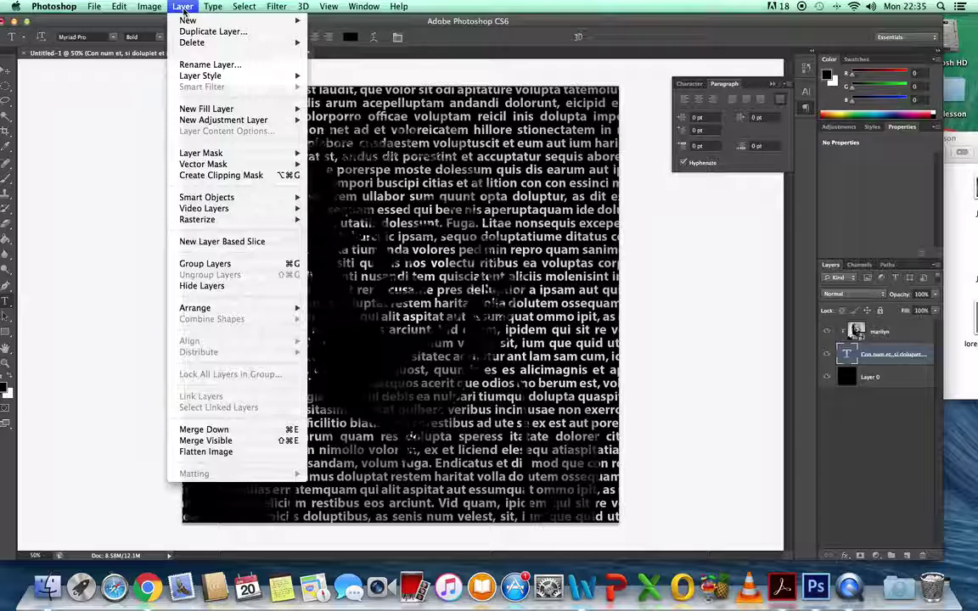
Step: Convert the lorem ipsum text layer into a smart object
{"action": "mouse_move", "coordinate": [229, 198]}
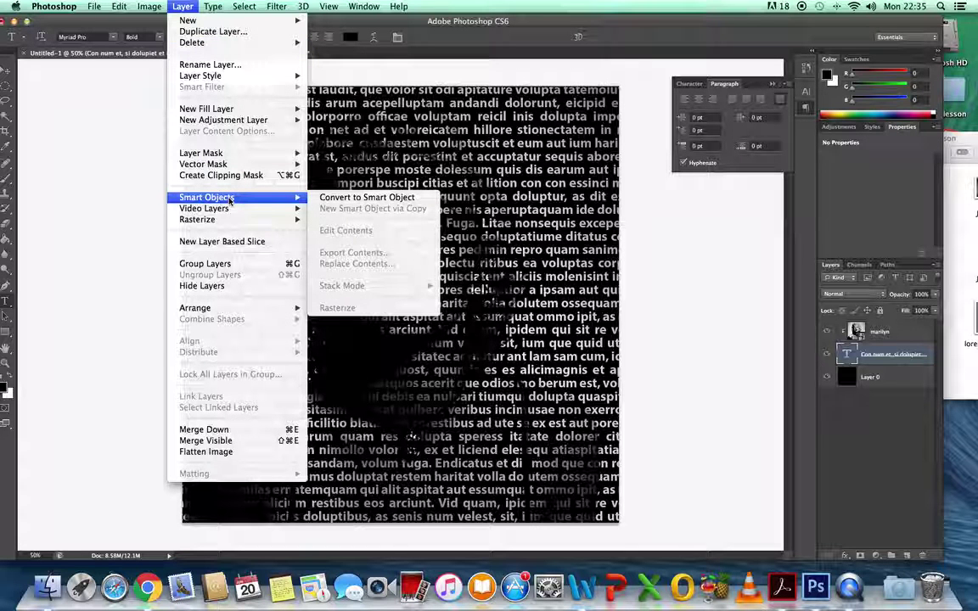
{"action": "left_click", "coordinate": [349, 197]}
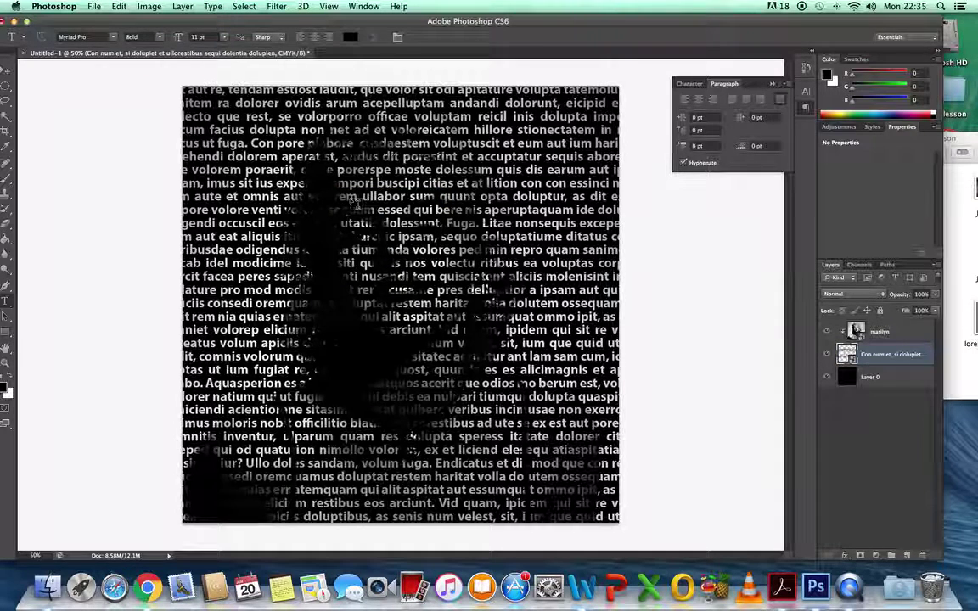
{"action": "left_click", "coordinate": [277, 6]}
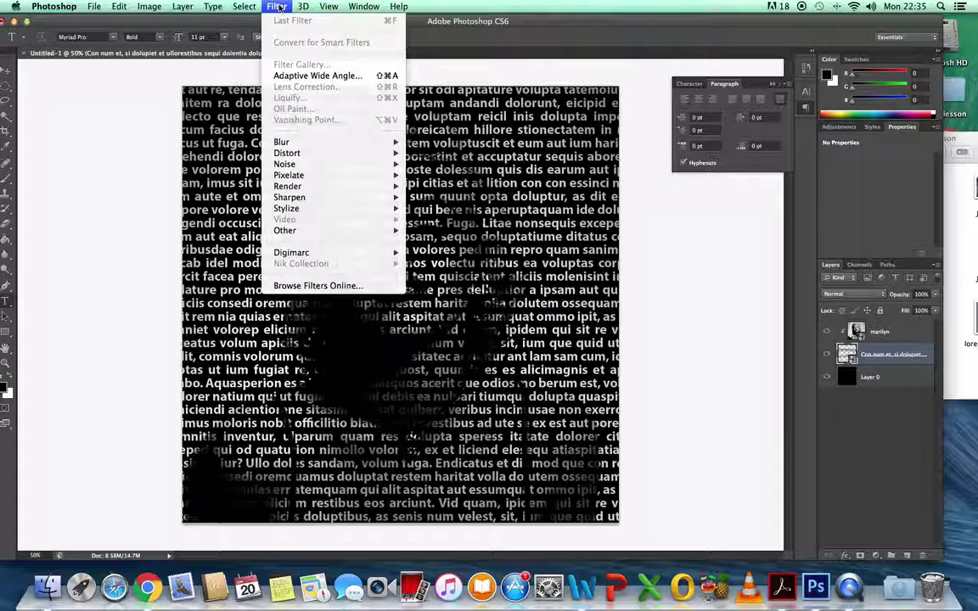
Step: Start the Distort > Displace filter with Horizontal and Vertical Scale set to 2
{"action": "mouse_move", "coordinate": [313, 154]}
{"action": "left_click", "coordinate": [437, 154]}
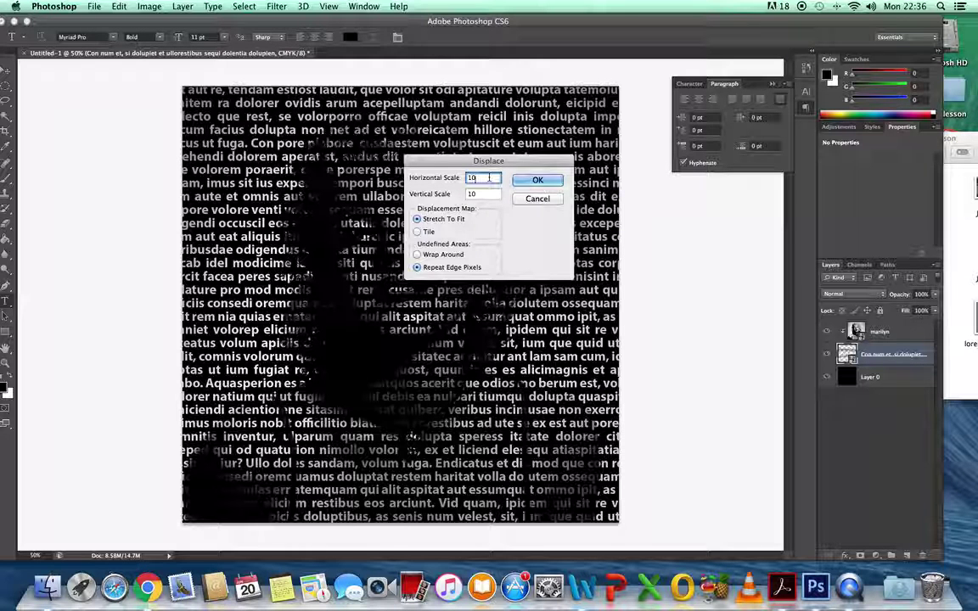
{"action": "key", "text": "BackSpace"}
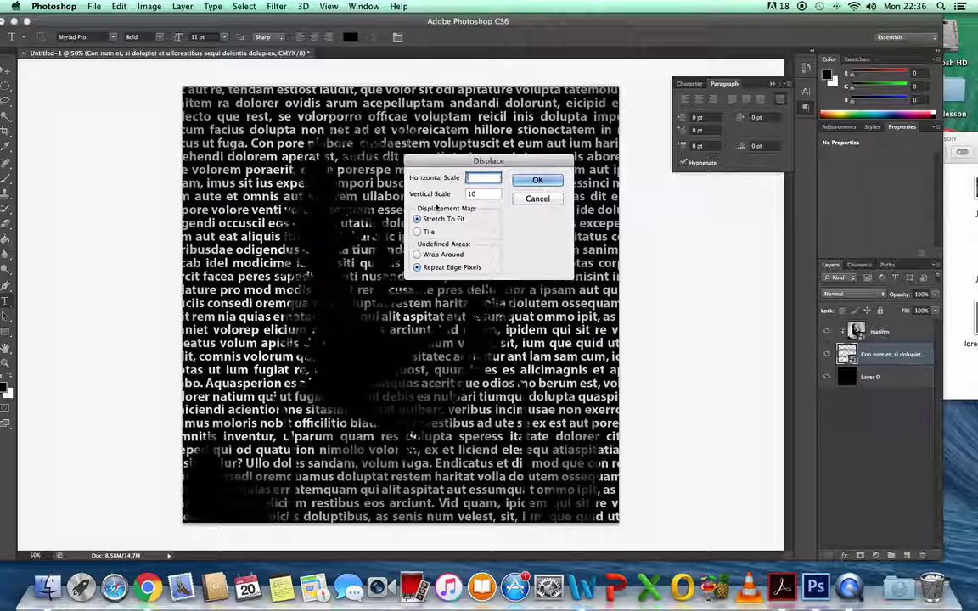
{"action": "type", "text": "0"}
{"action": "key", "text": "Tab"}
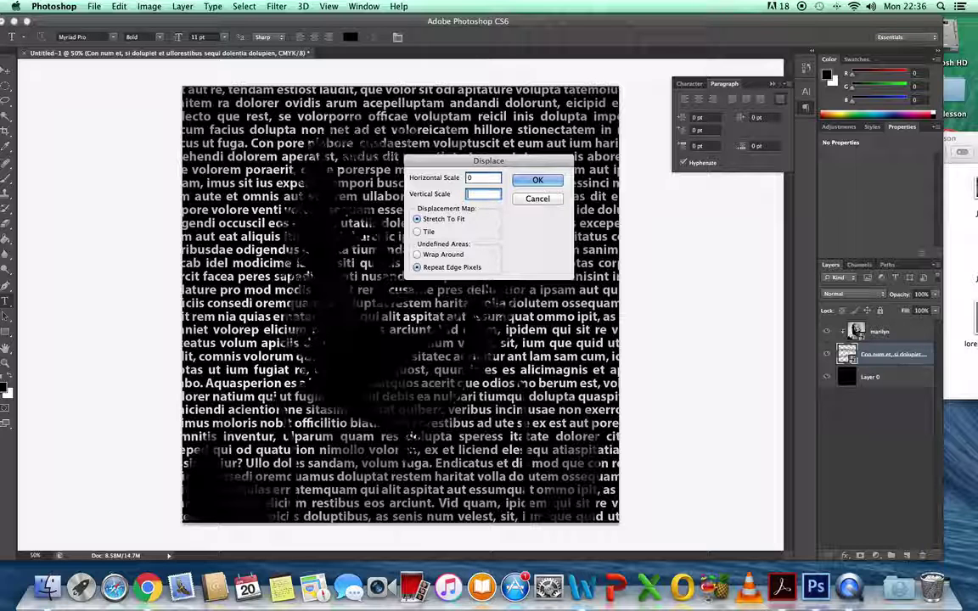
{"action": "type", "text": "0"}
{"action": "key", "text": "Tab"}
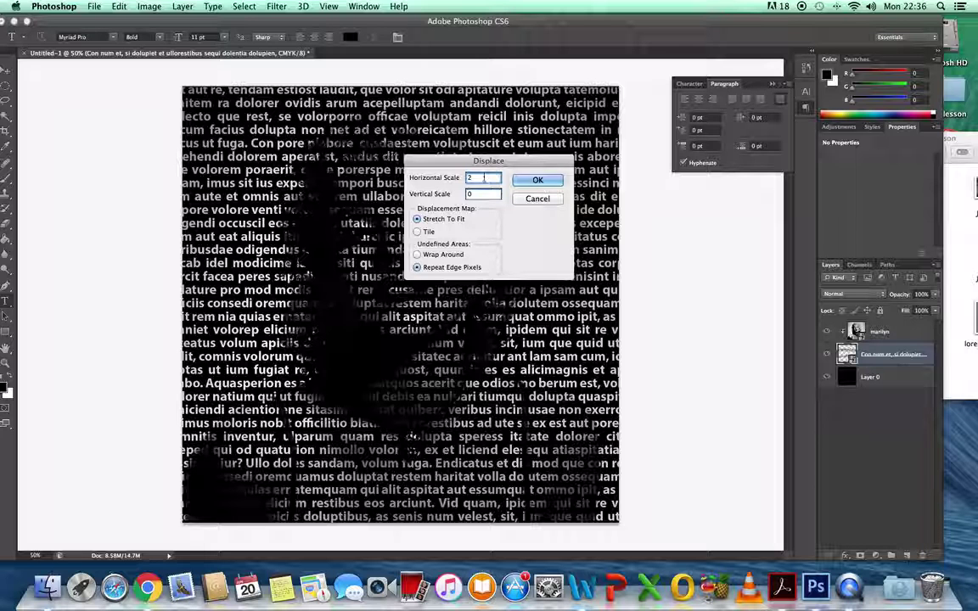
{"action": "double_click", "coordinate": [474, 194]}
{"action": "key", "text": "BackSpace"}
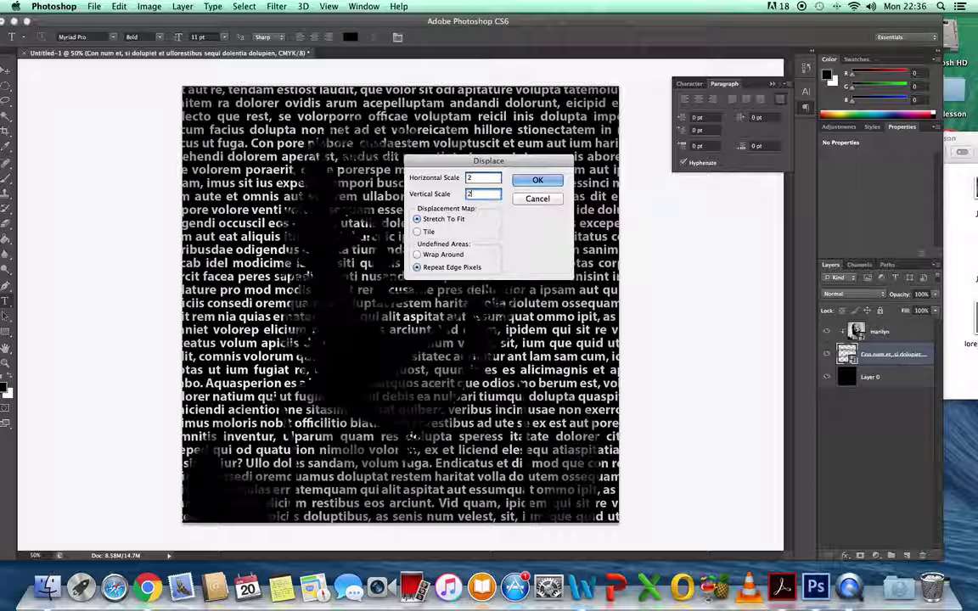
{"action": "type", "text": "2"}
{"action": "left_click", "coordinate": [547, 183]}
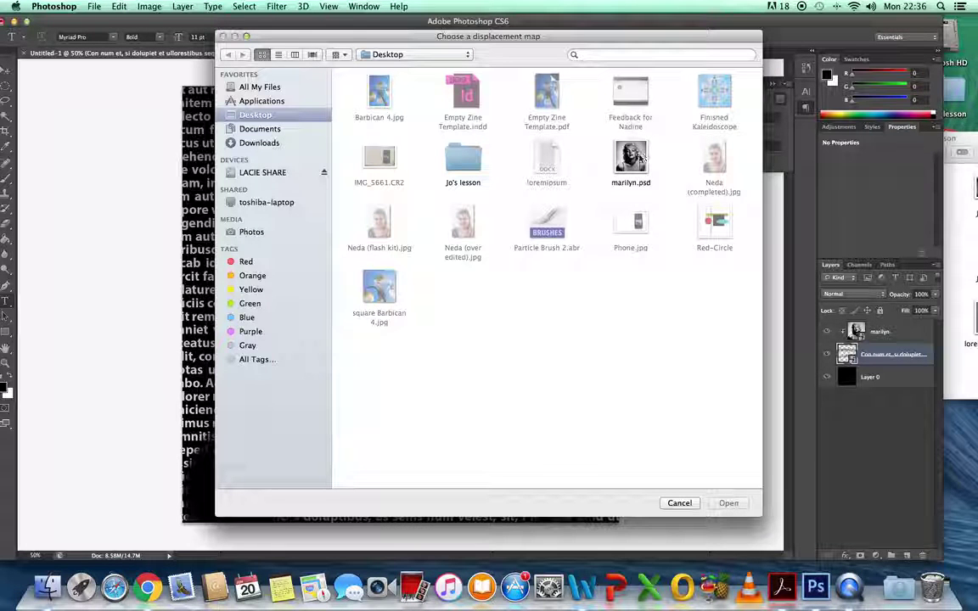
Step: Use marilyn.psd as the displacement map so the lettering warps to the face
{"action": "left_click", "coordinate": [633, 155]}
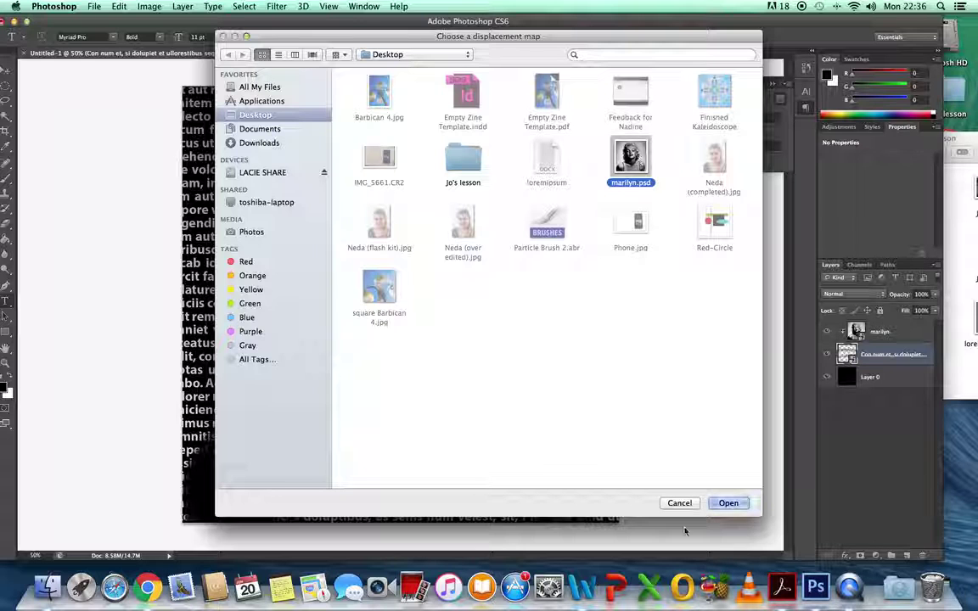
{"action": "left_click", "coordinate": [725, 503]}
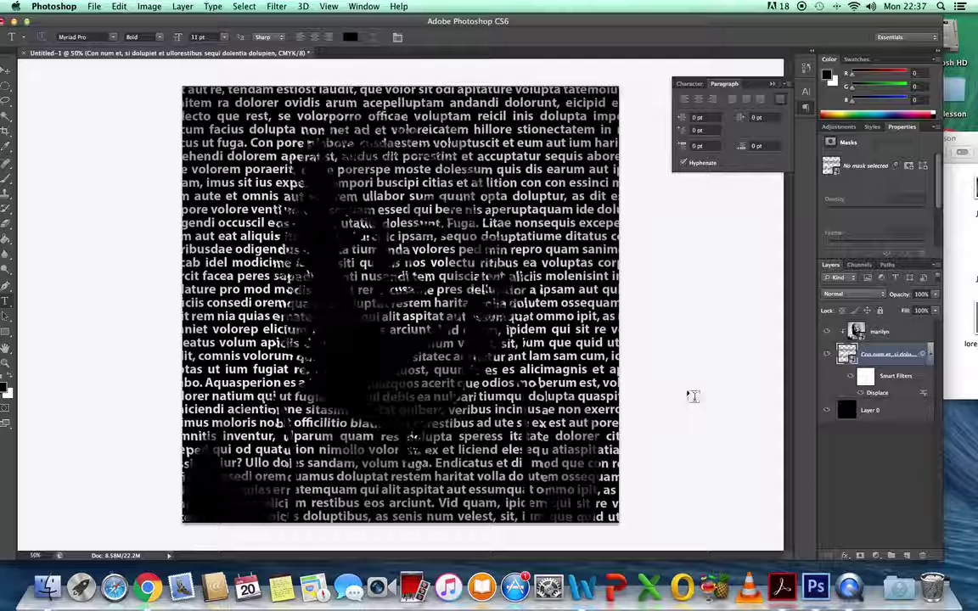
{"action": "left_click", "coordinate": [148, 6]}
Step: Flatten all layers into a single Background layer
{"action": "mouse_move", "coordinate": [183, 7]}
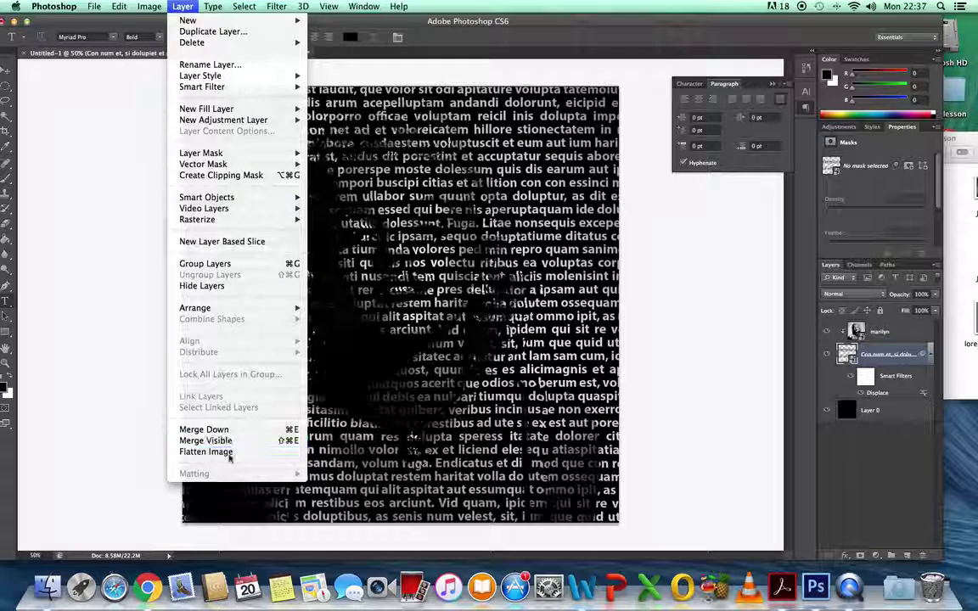
{"action": "left_click", "coordinate": [227, 452]}
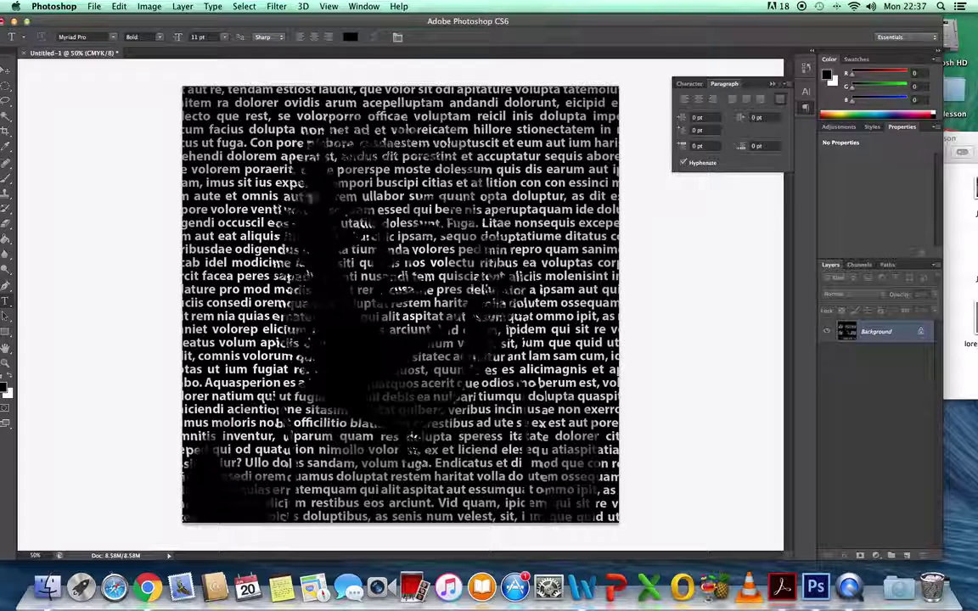
{"action": "left_click", "coordinate": [149, 5]}
Step: Resize the image from 12.7 cm to 10 × 10 cm with proportions constrained
{"action": "left_click", "coordinate": [161, 103]}
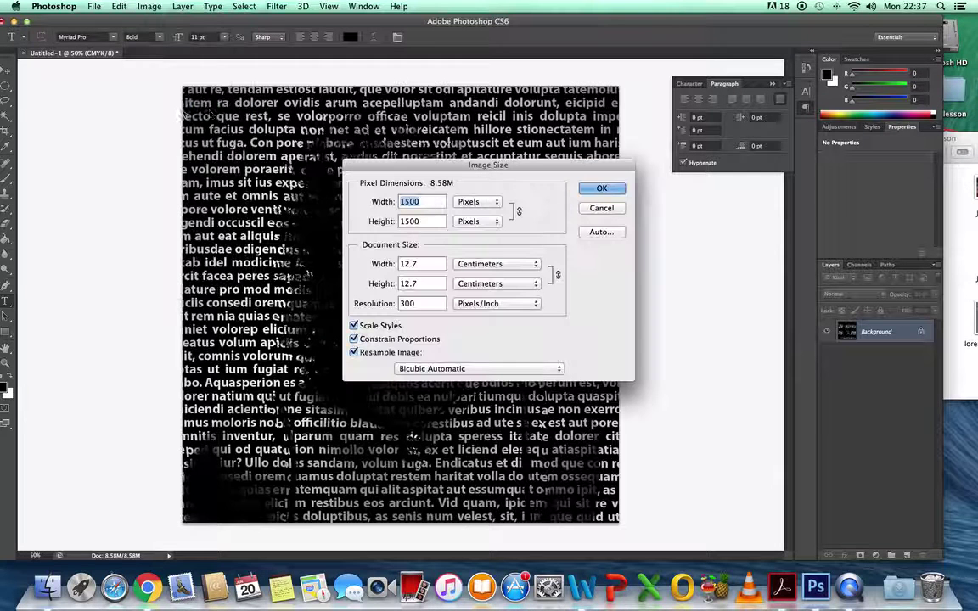
{"action": "left_click", "coordinate": [426, 264]}
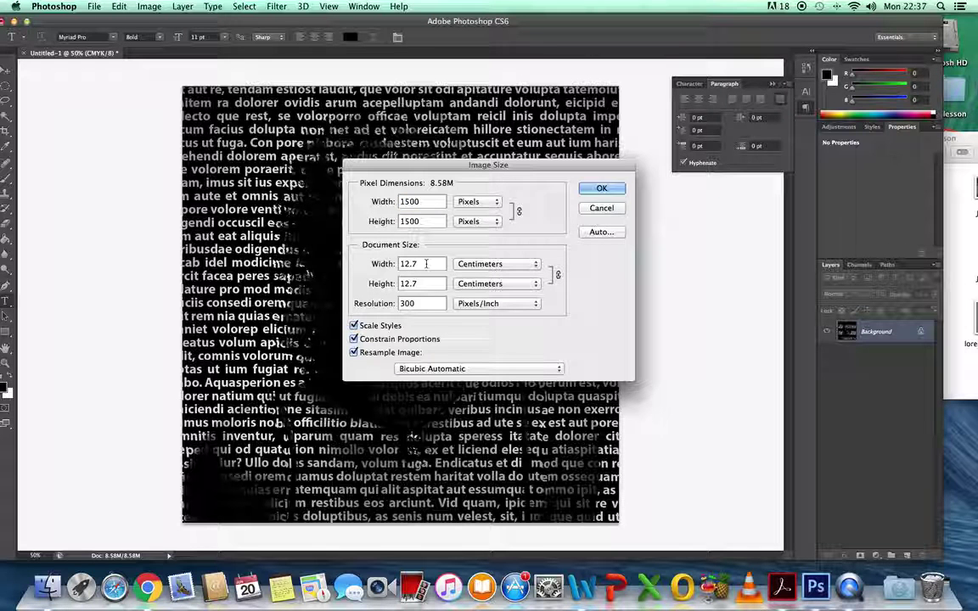
{"action": "key", "text": "BackSpace"}
{"action": "key", "text": "BackSpace"}
{"action": "key", "text": "BackSpace"}
{"action": "key", "text": "BackSpace"}
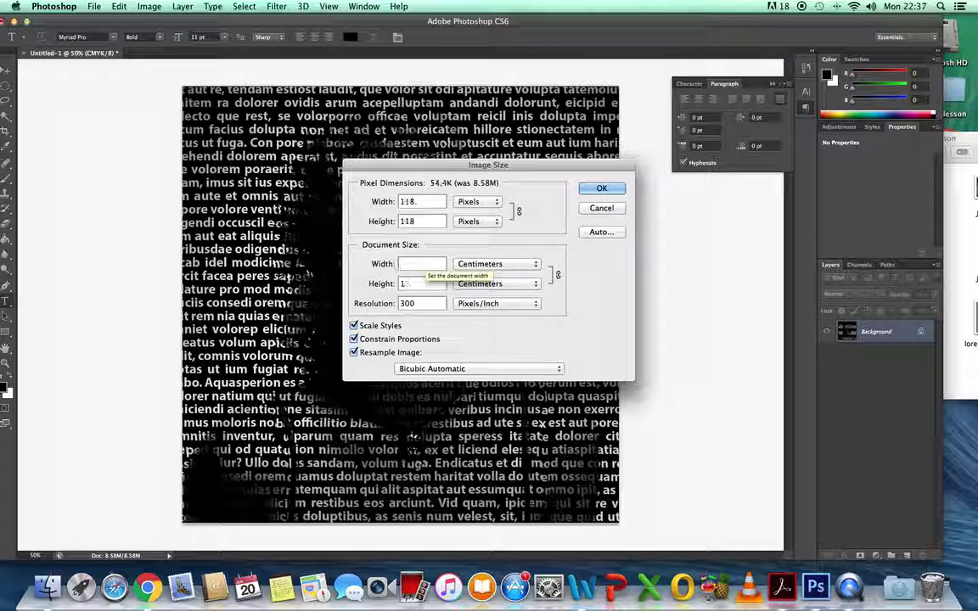
{"action": "type", "text": "10"}
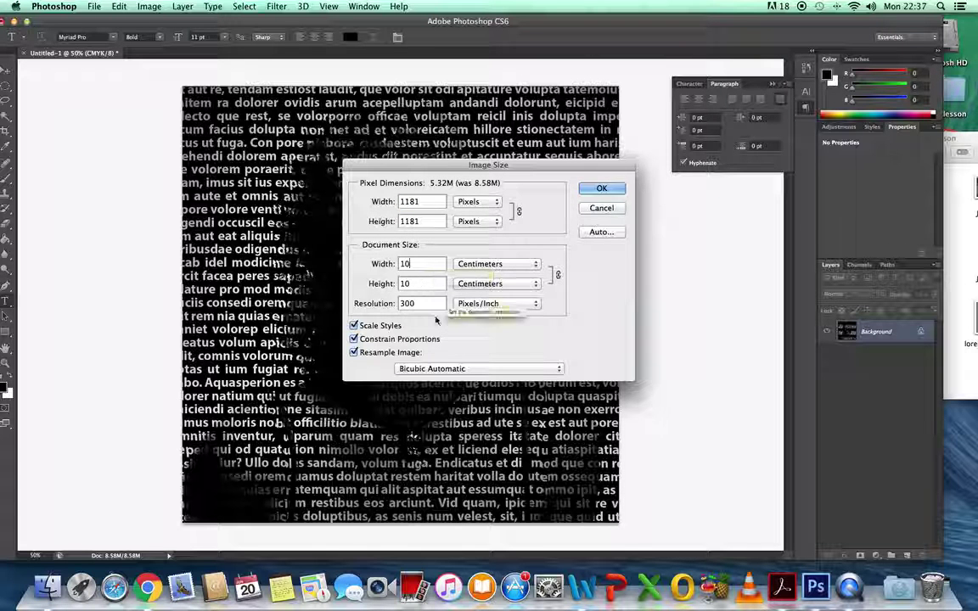
{"action": "left_click", "coordinate": [605, 190]}
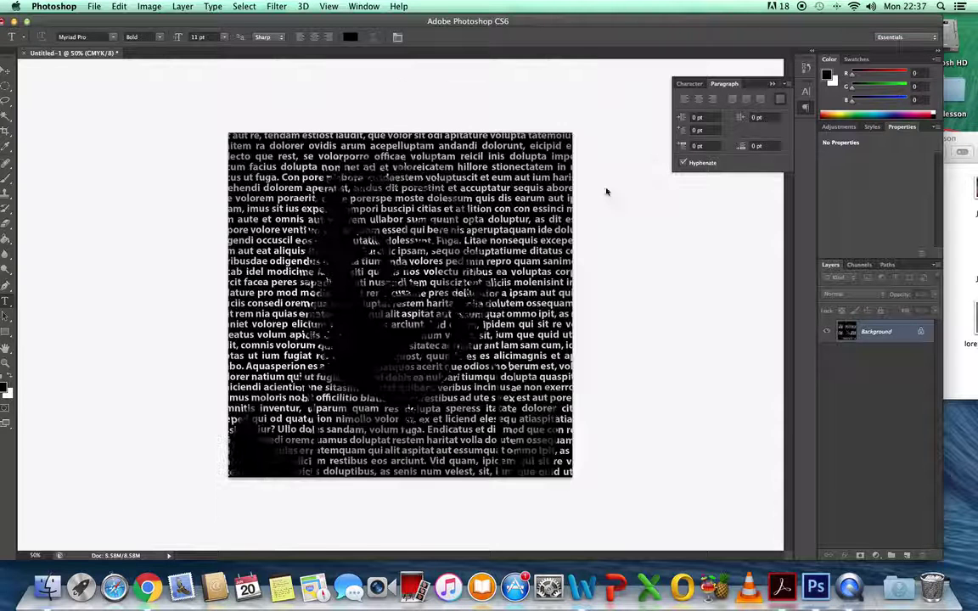